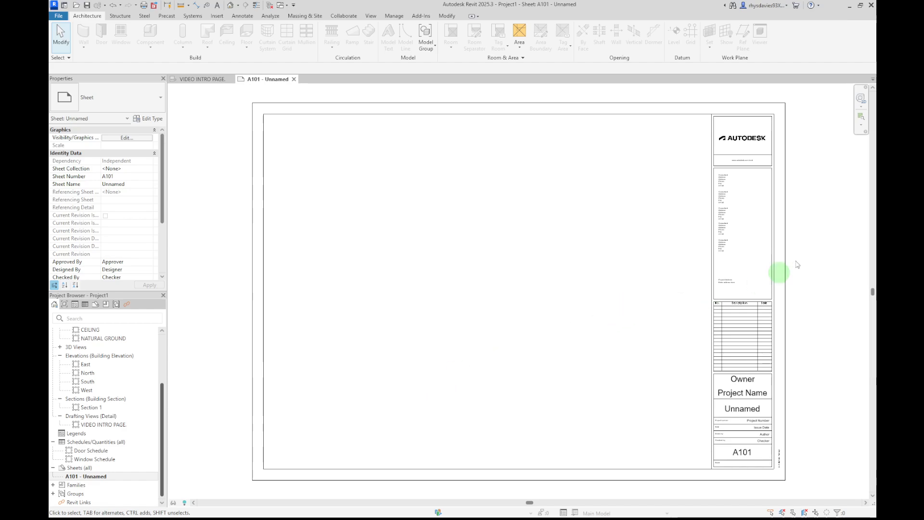
Examine the title block of sheet A101, from the logo and consultant details down to the revision table, project information and sheet number
scroll(744, 146, up, 6)
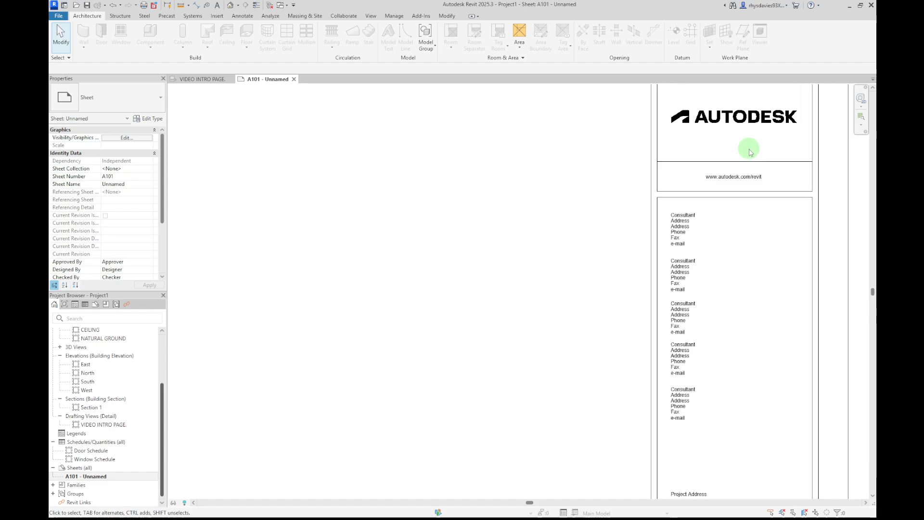
middle_drag(750, 152, 623, 266)
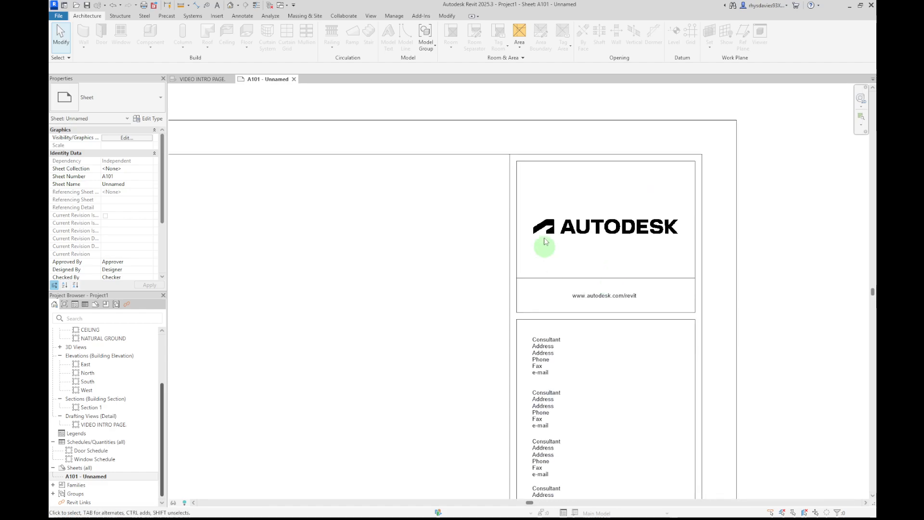
scroll(582, 392, down, 3)
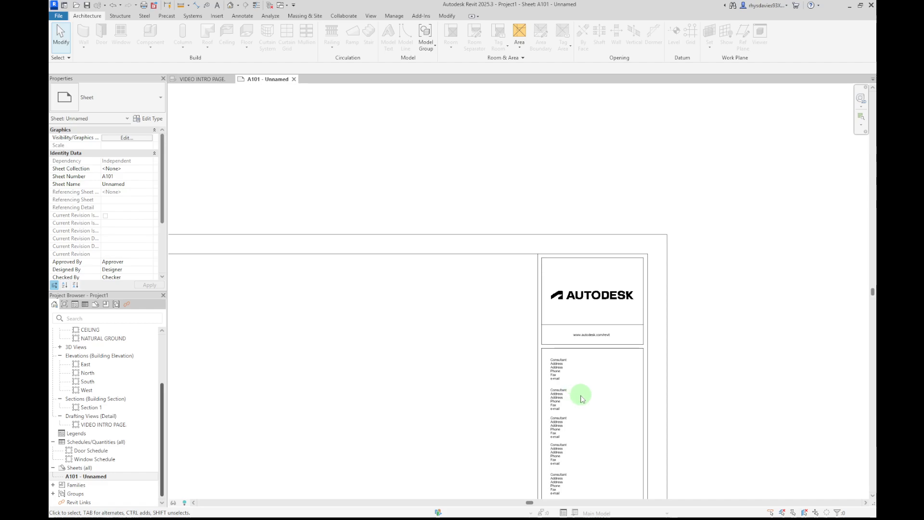
middle_drag(582, 392, 586, 243)
scroll(583, 270, up, 2)
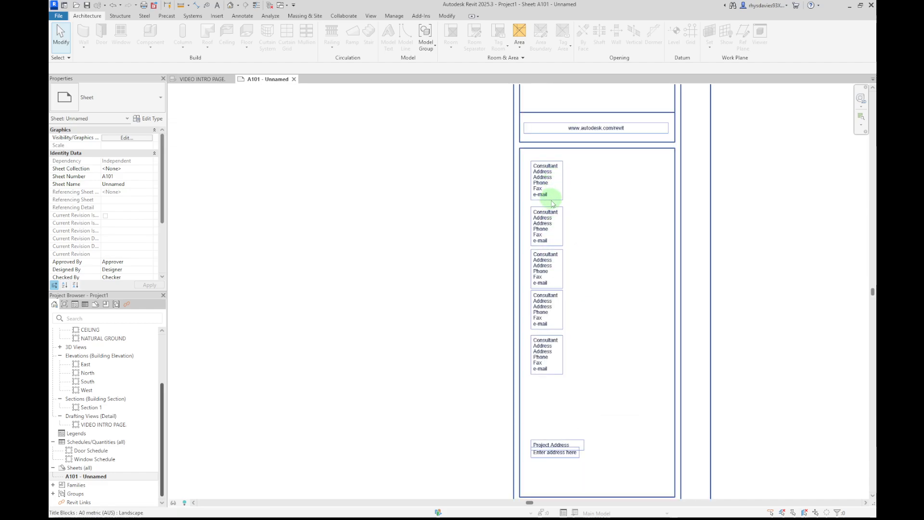
middle_drag(570, 413, 553, 180)
middle_drag(585, 339, 572, 259)
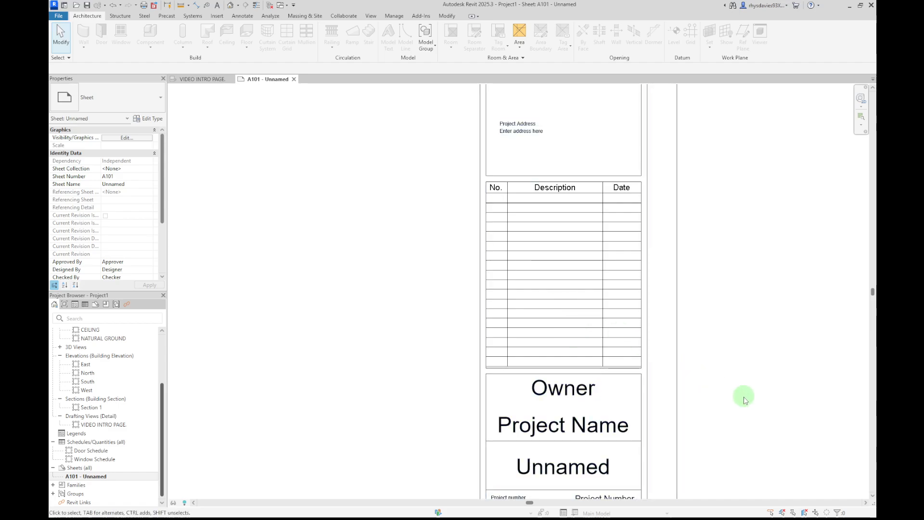
middle_drag(745, 436, 732, 257)
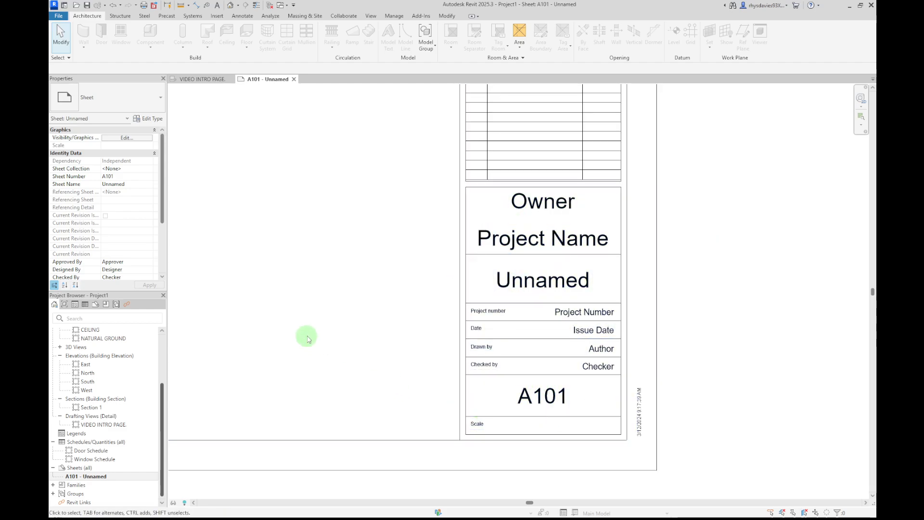
scroll(357, 333, down, 2)
scroll(357, 332, down, 1)
middle_drag(339, 301, 551, 374)
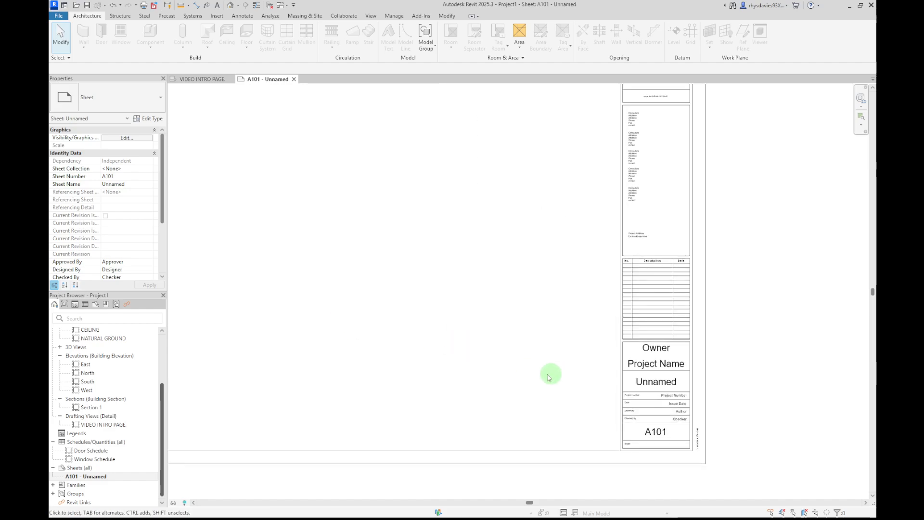
scroll(436, 351, down, 1)
middle_drag(437, 352, 492, 362)
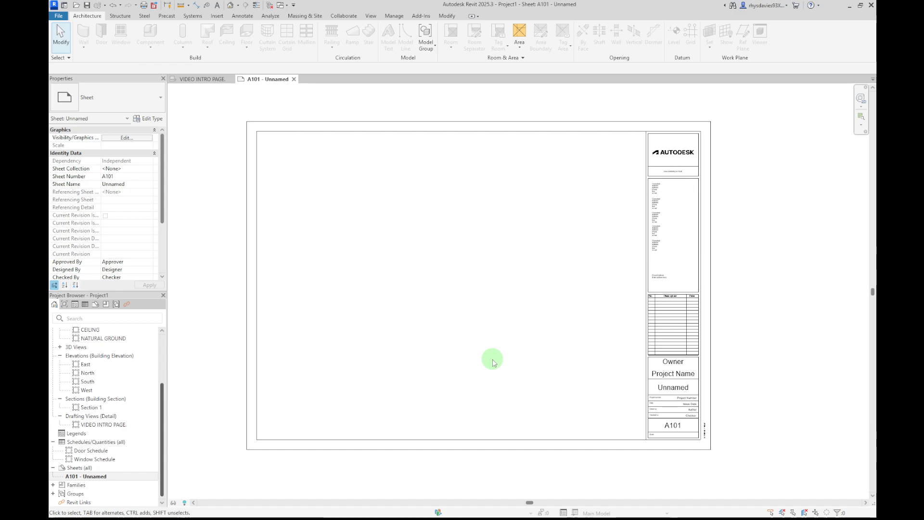
scroll(491, 361, up, 1)
middle_drag(491, 359, 539, 379)
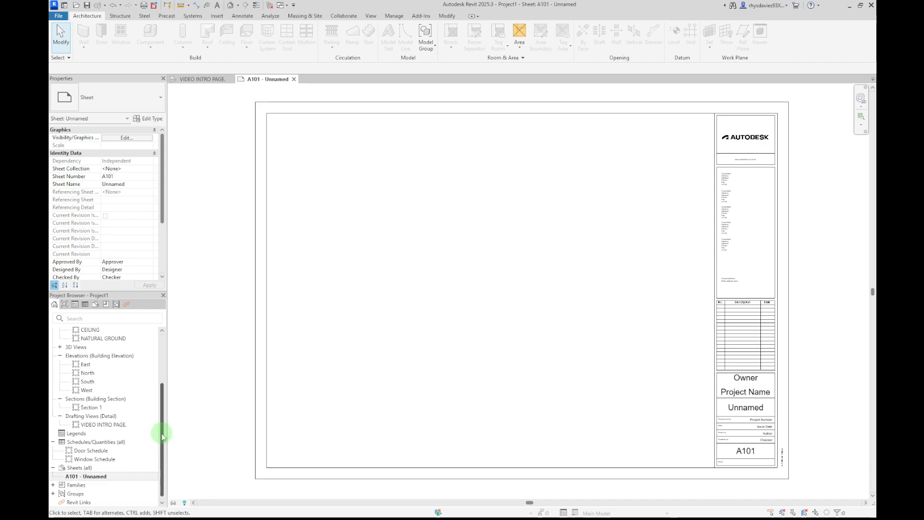
Open the GROUND FLOOR floor plan view and inspect the building layout
drag(162, 436, 186, 373)
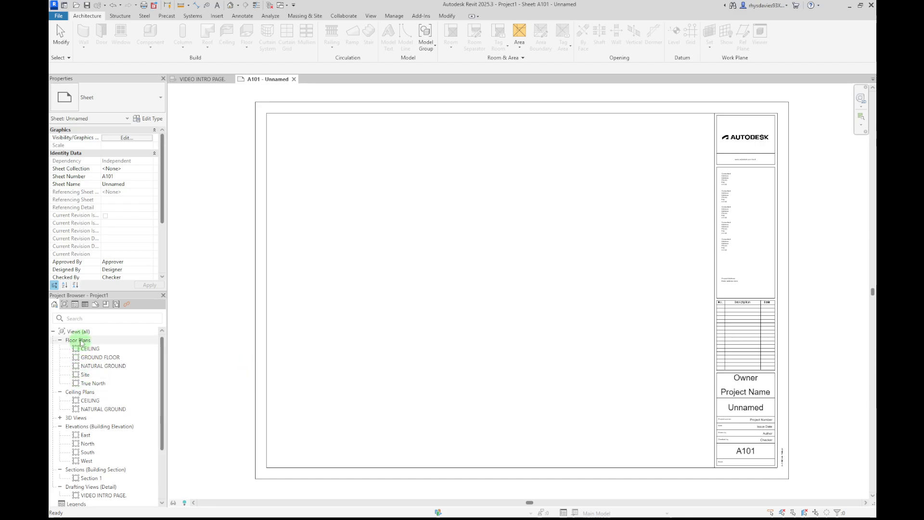
double_click(89, 358)
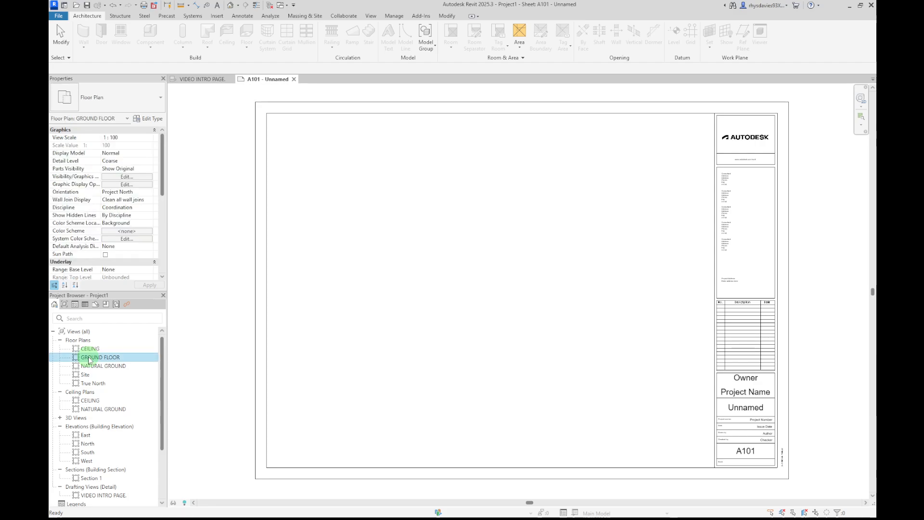
scroll(521, 306, up, 3)
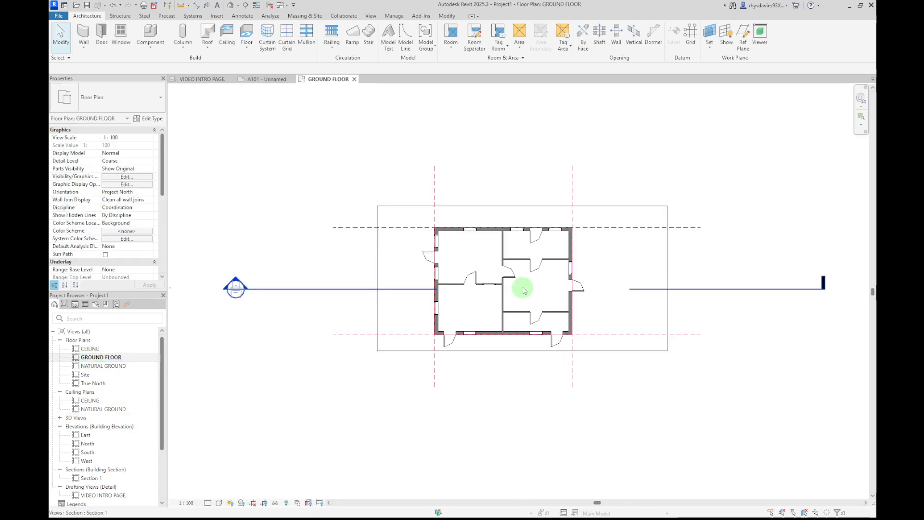
scroll(490, 371, up, 1)
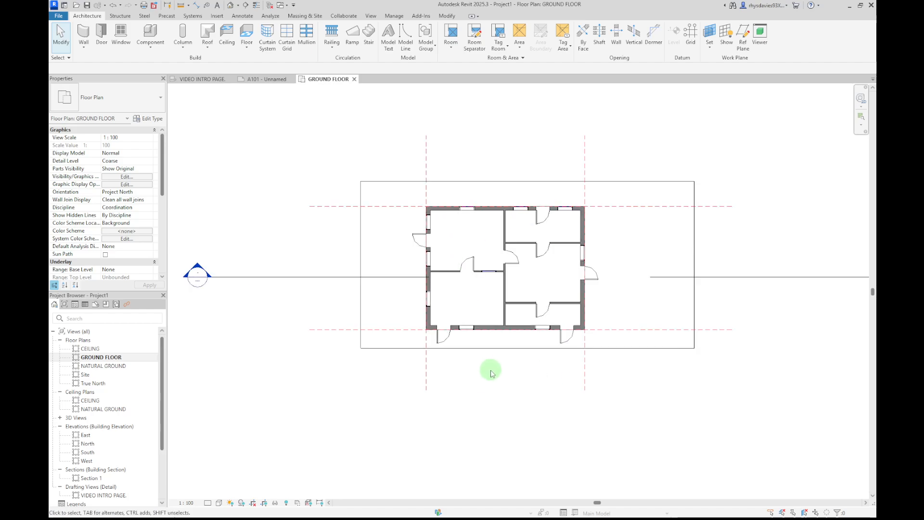
middle_drag(491, 371, 493, 390)
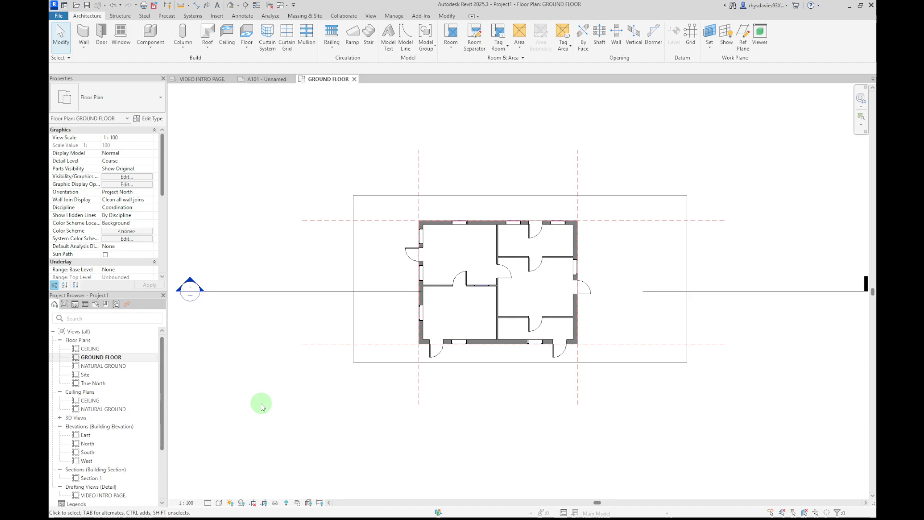
Return to sheet A101 and place the GROUND FLOOR plan in the upper-left corner of the drawing area
click(265, 81)
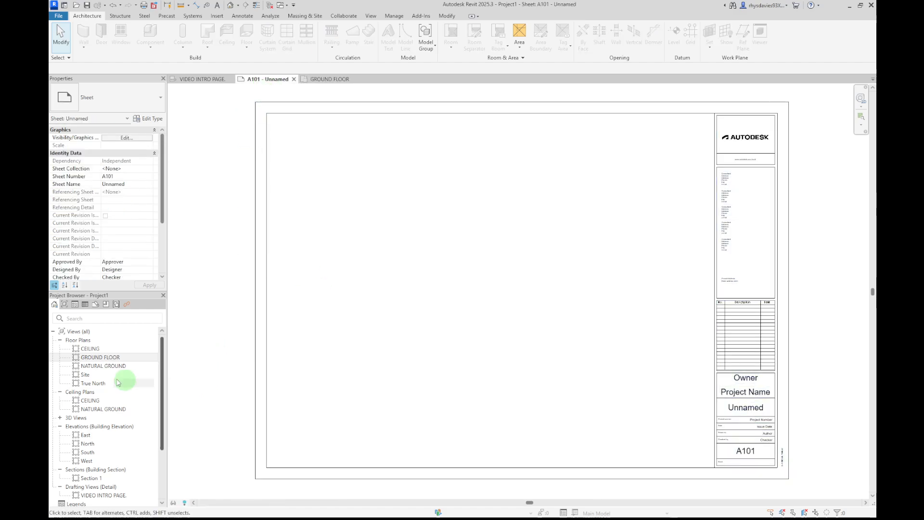
click(95, 356)
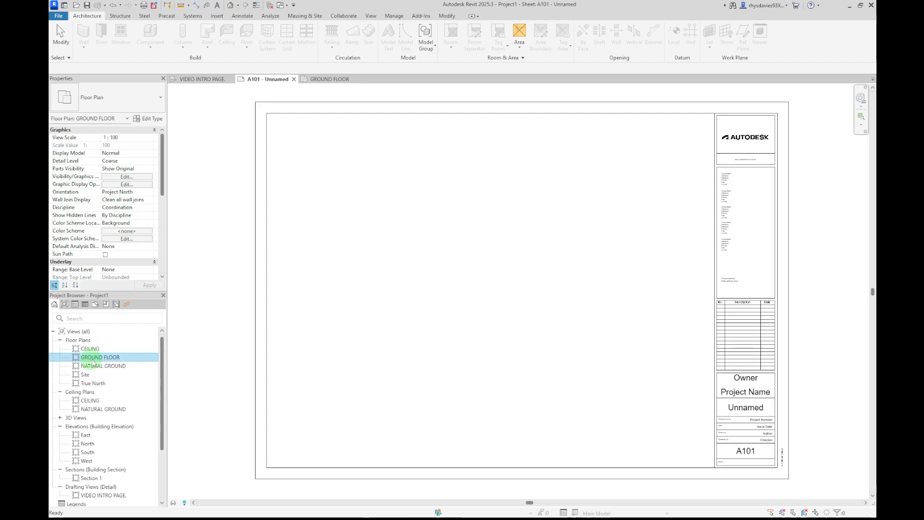
mouse_move(93, 362)
mouse_down()
mouse_move(142, 362)
mouse_move(134, 381)
mouse_move(138, 361)
mouse_up()
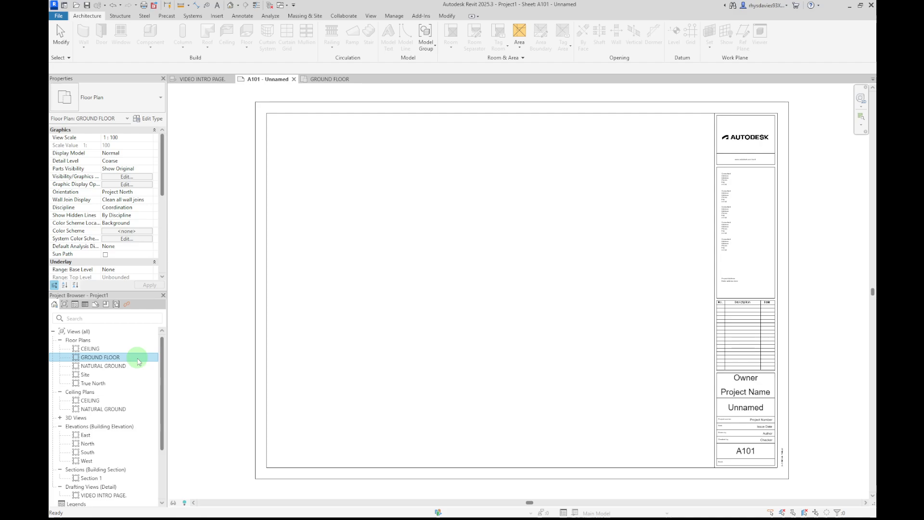
drag(139, 361, 229, 329)
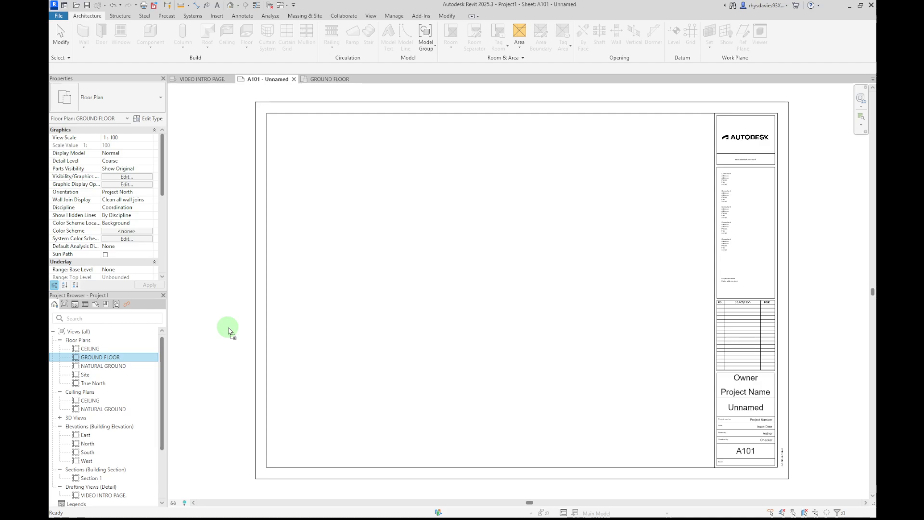
drag(229, 331, 439, 287)
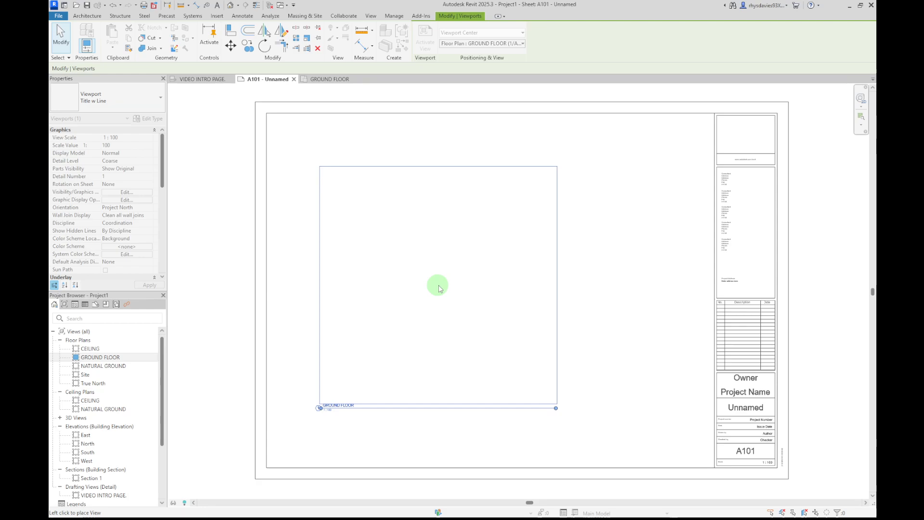
drag(438, 288, 391, 238)
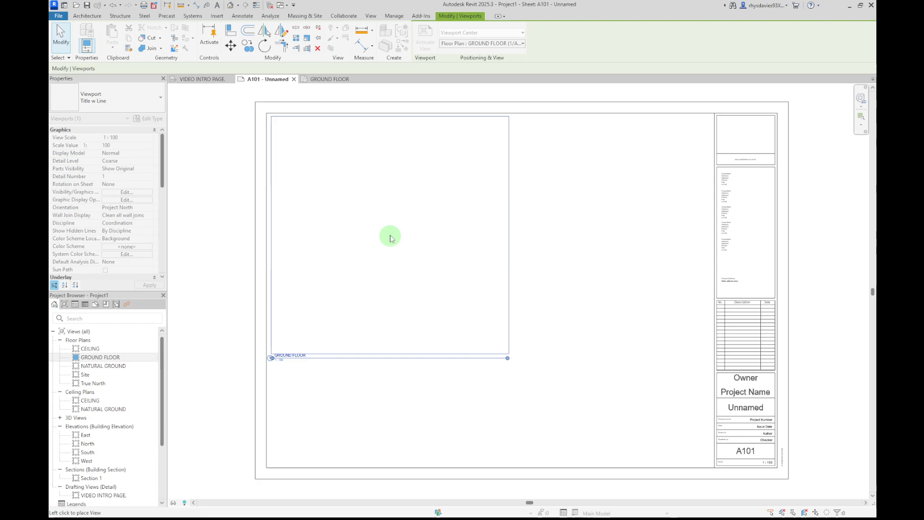
click(391, 238)
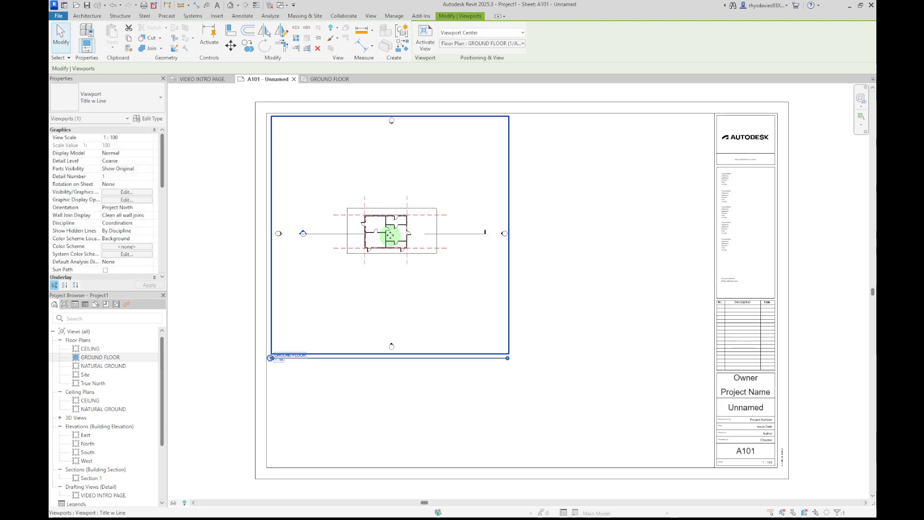
click(380, 425)
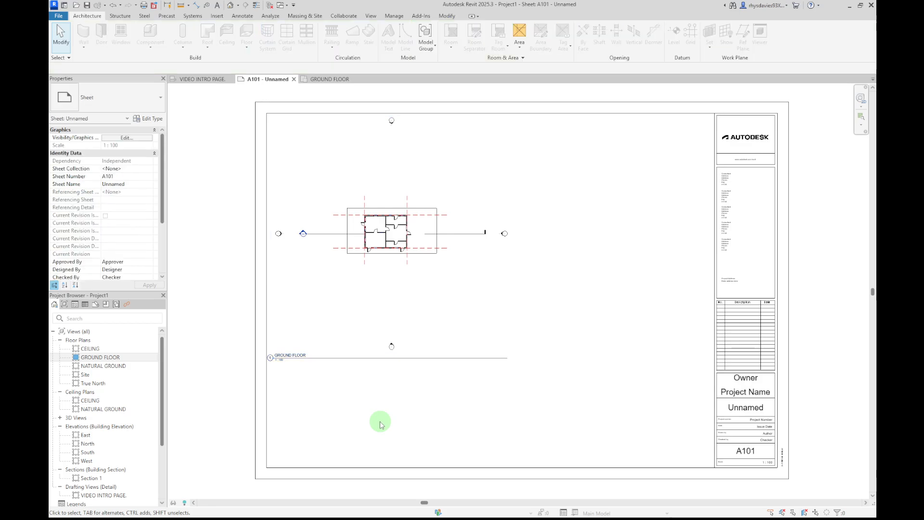
Inspect the elevation markers around the building in the GROUND FLOOR view, and return to sheet A101 to compare the viewport's extents
click(339, 80)
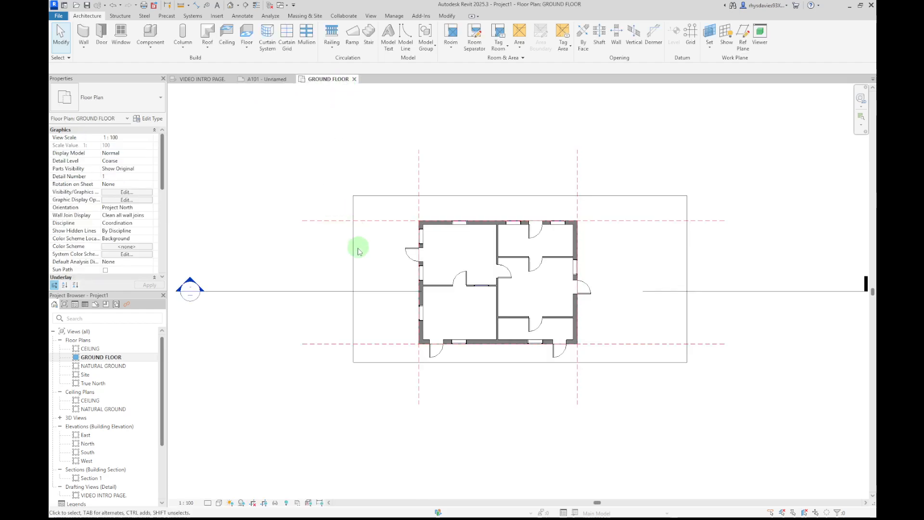
scroll(355, 256, down, 5)
mouse_move(316, 279)
middle_down()
mouse_move(336, 346)
mouse_move(330, 310)
middle_up()
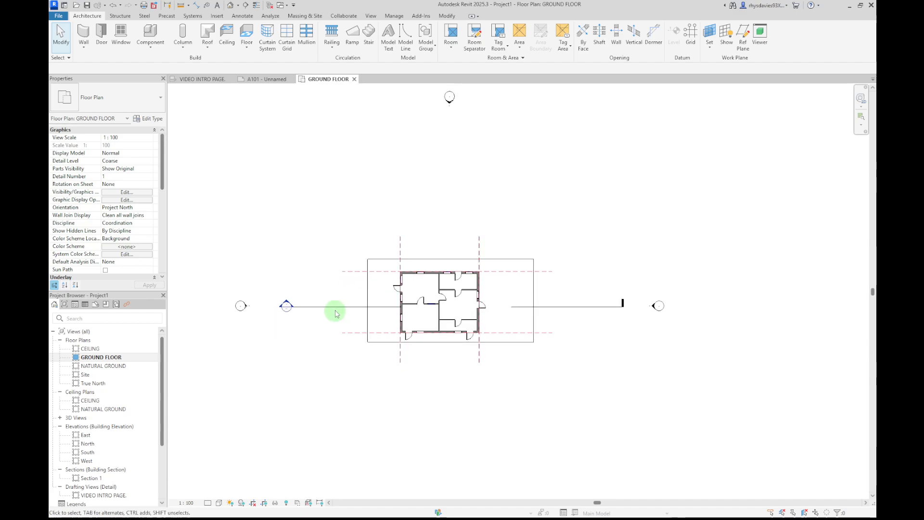
scroll(330, 306, down, 1)
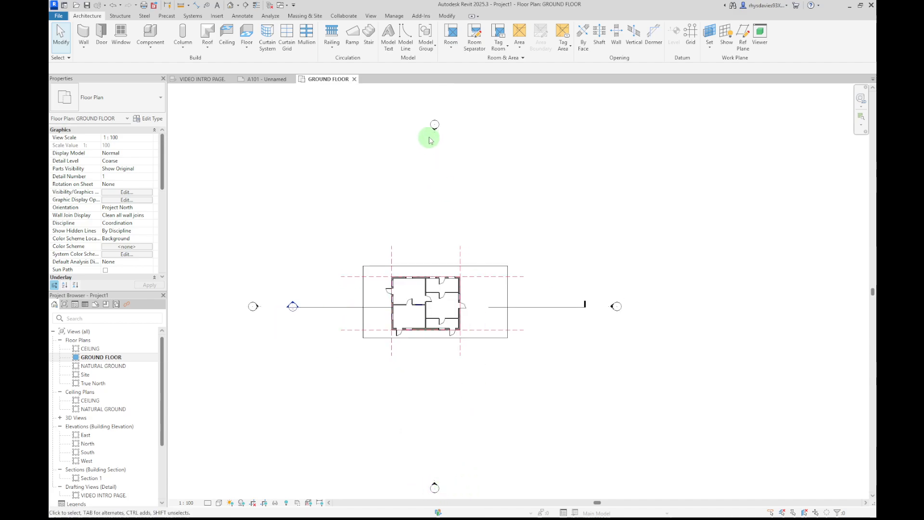
click(268, 79)
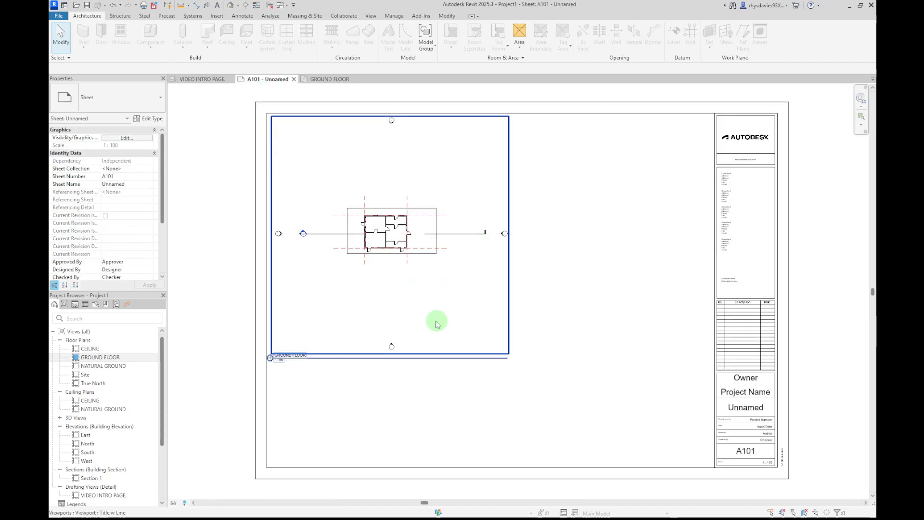
click(385, 428)
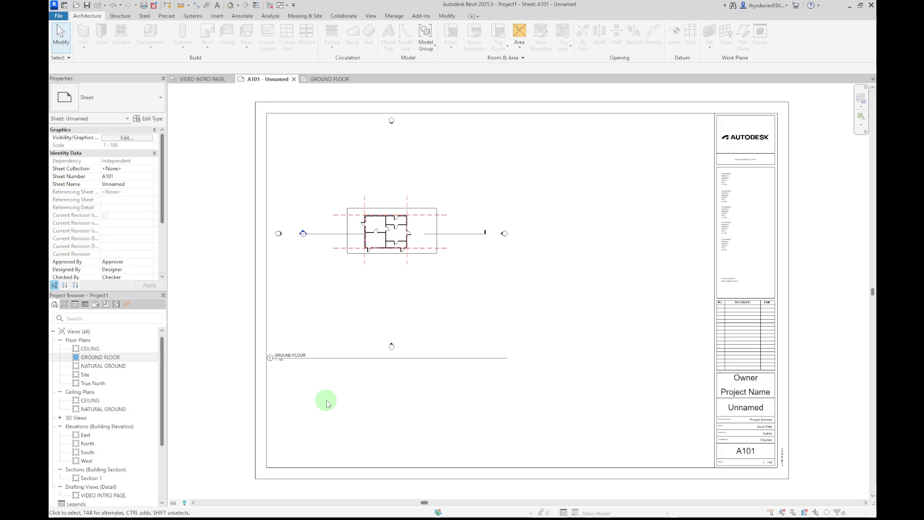
Examine the GROUND FLOOR viewport's title and scale on the sheet, and find the matching floor plan in the project's view list
scroll(285, 370, up, 3)
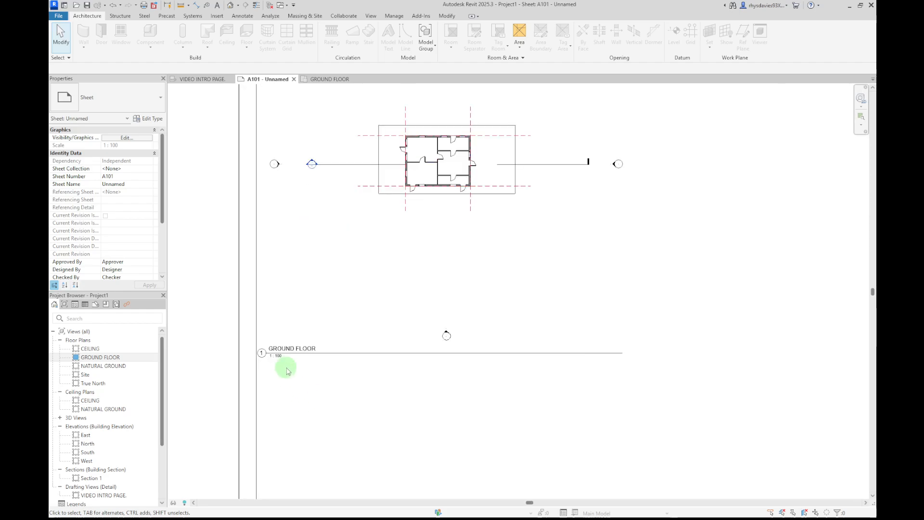
click(273, 347)
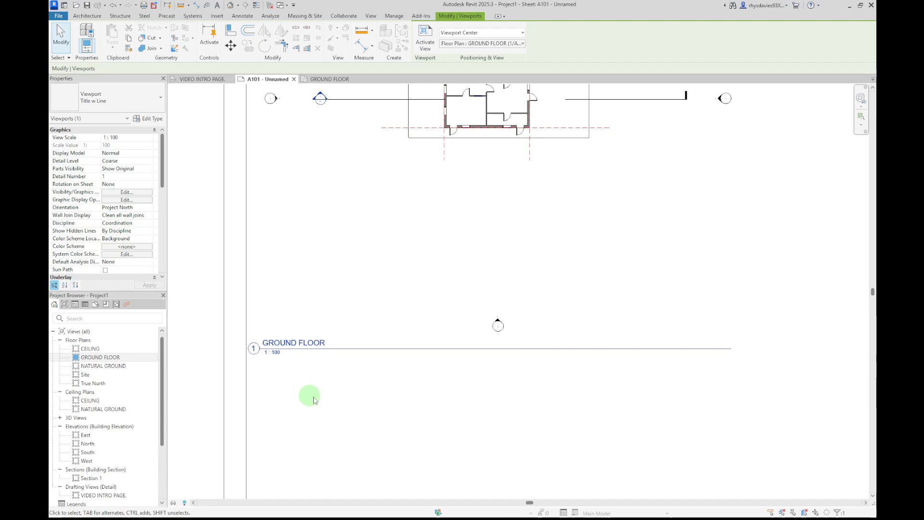
click(101, 359)
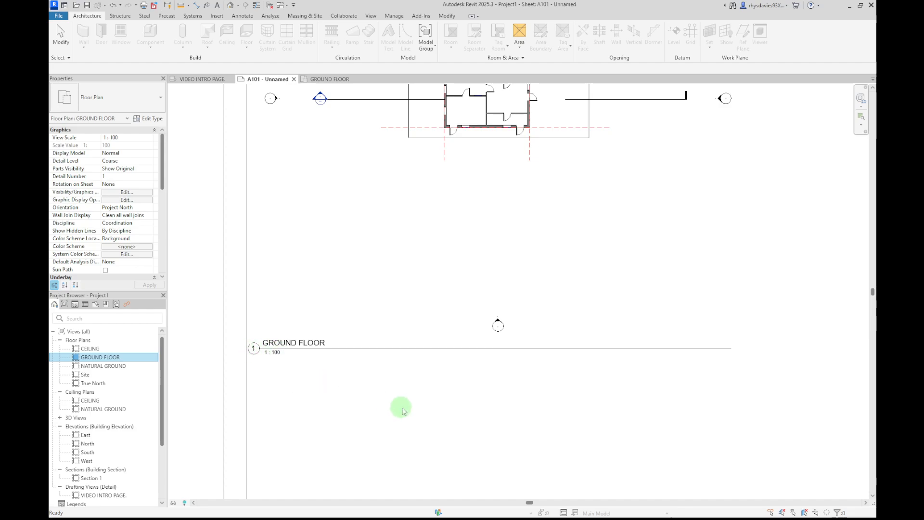
Place the East elevation in the upper-right part of sheet A101's drawing area, beside the title block
scroll(415, 419, down, 3)
click(435, 429)
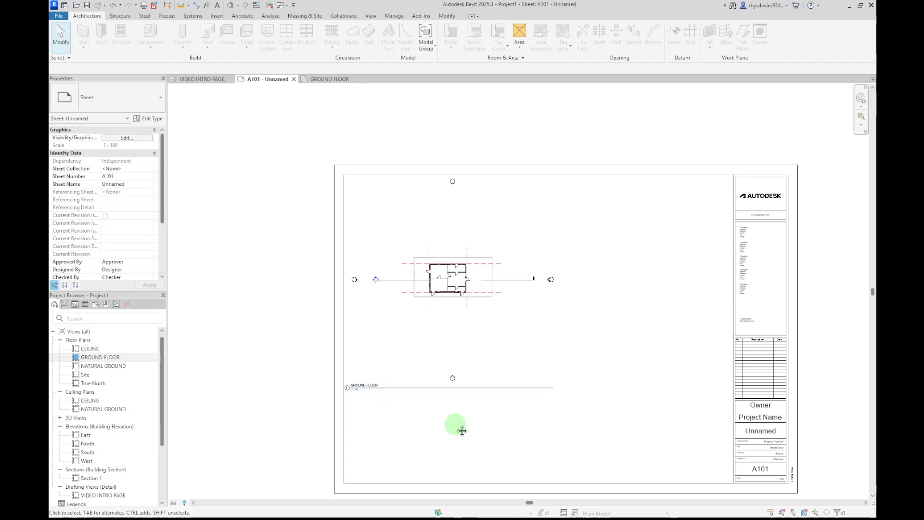
middle_drag(456, 427, 380, 383)
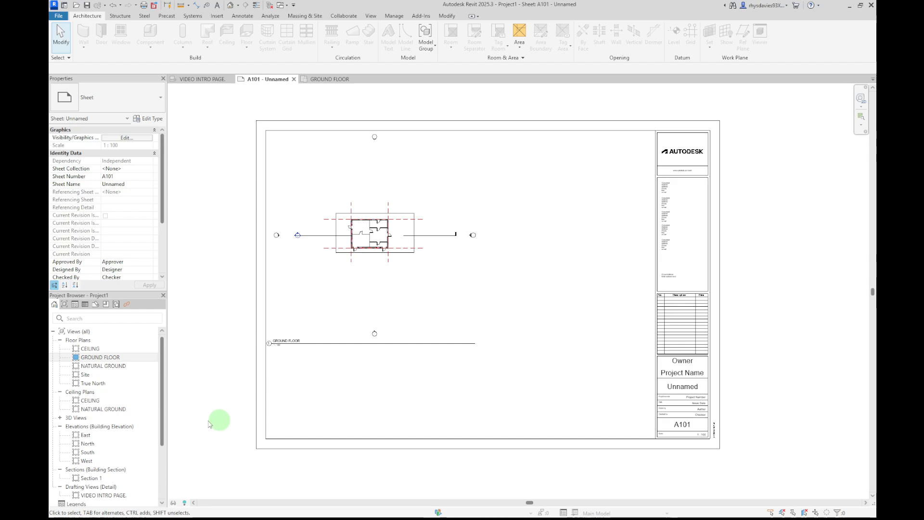
click(87, 436)
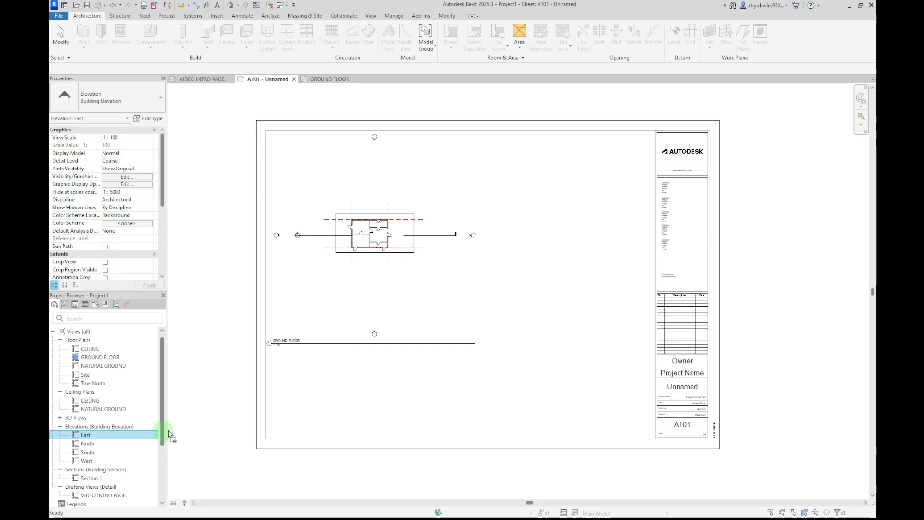
drag(216, 411, 216, 410)
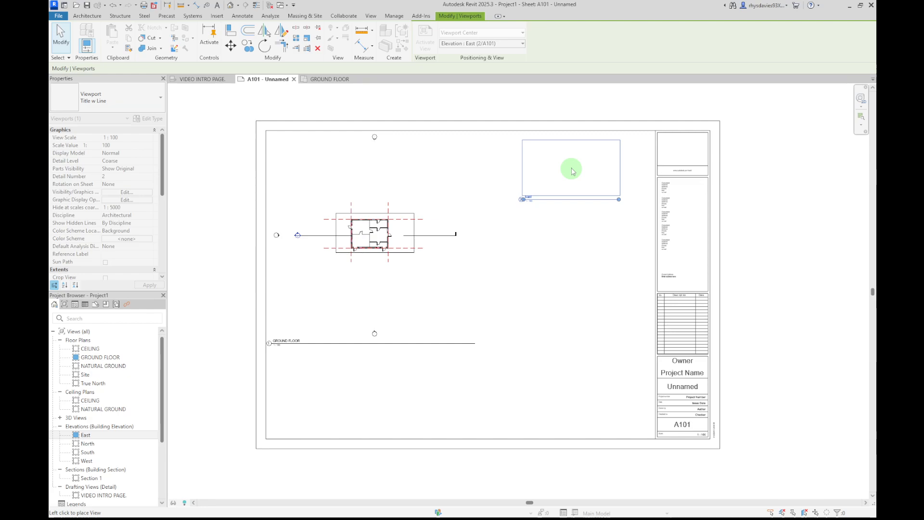
click(571, 171)
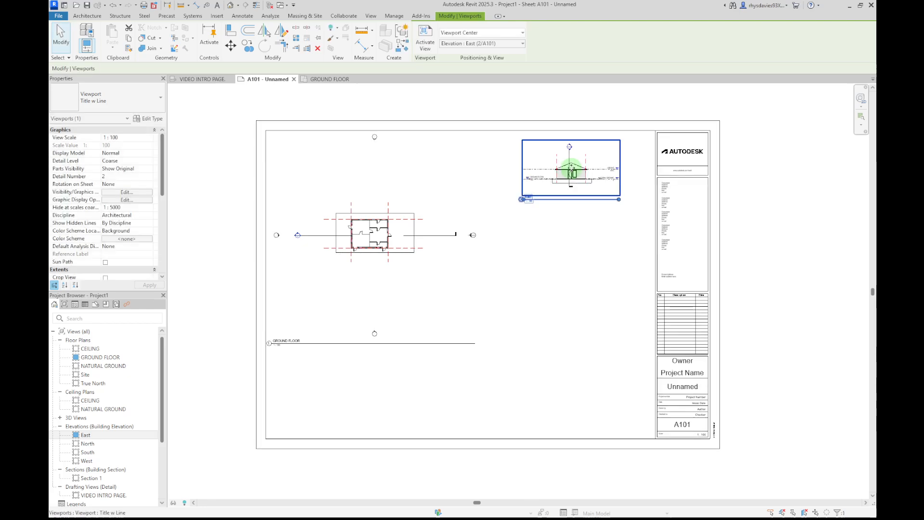
Examine the East elevation viewport on sheet A101, open the East view to compare it, and return to the sheet
click(553, 275)
scroll(580, 161, up, 5)
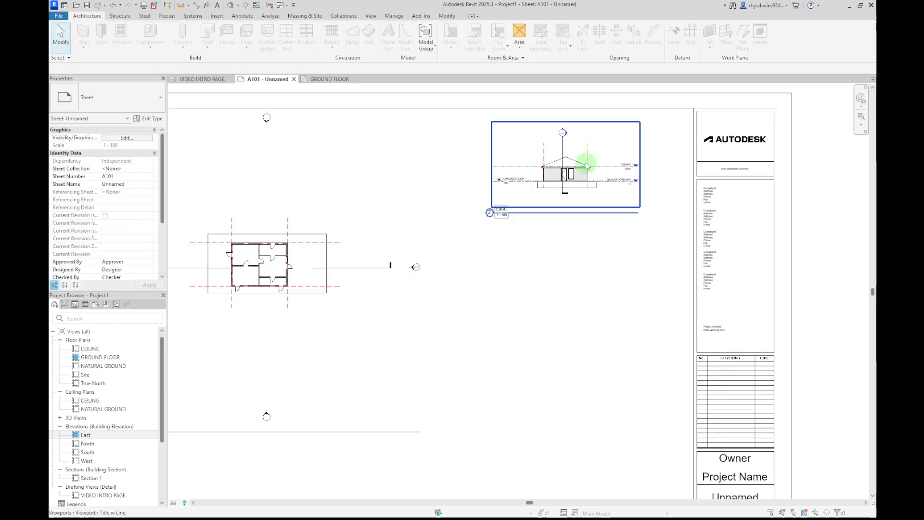
scroll(573, 149, up, 2)
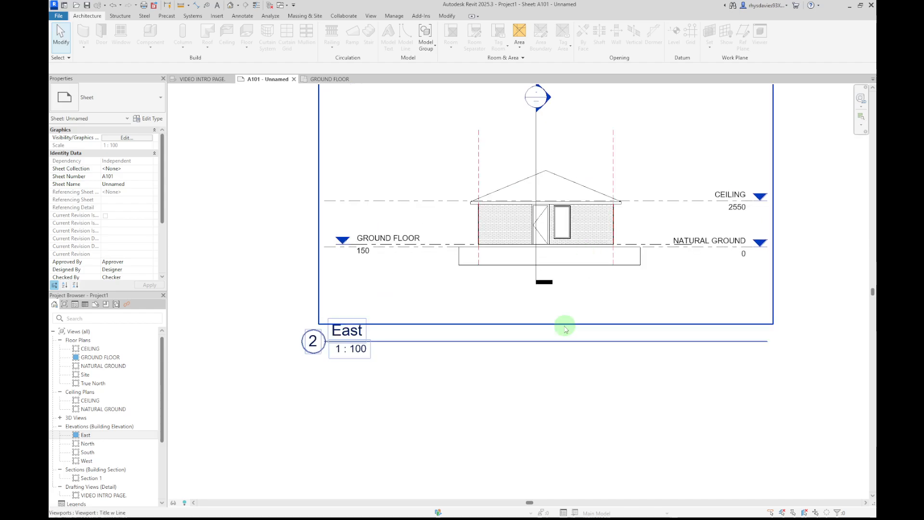
scroll(521, 337, down, 1)
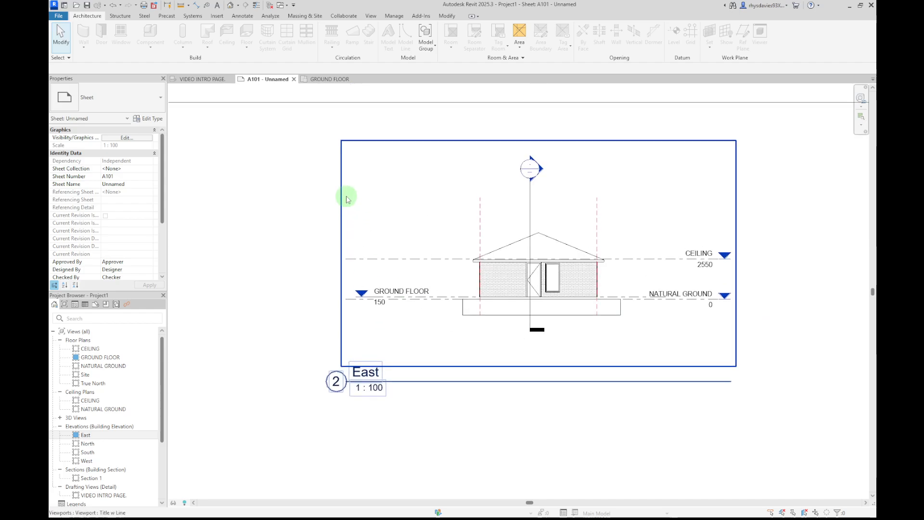
double_click(86, 435)
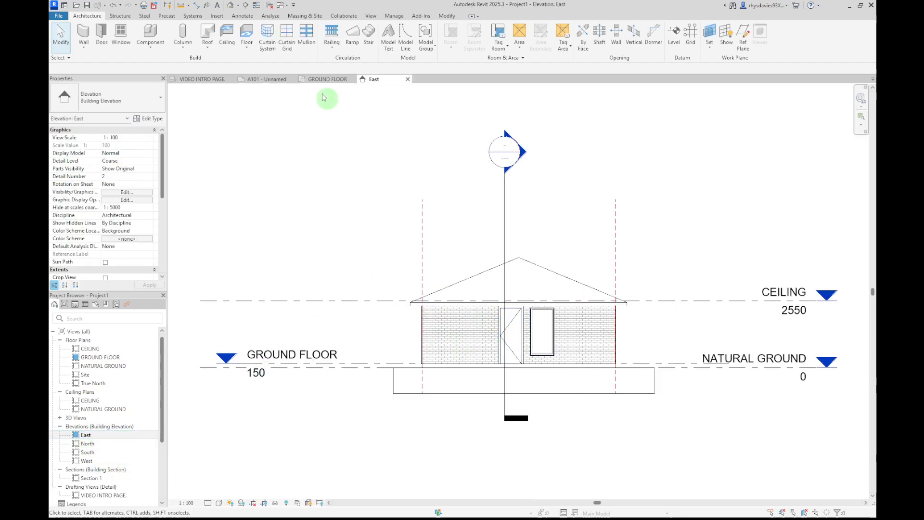
click(270, 78)
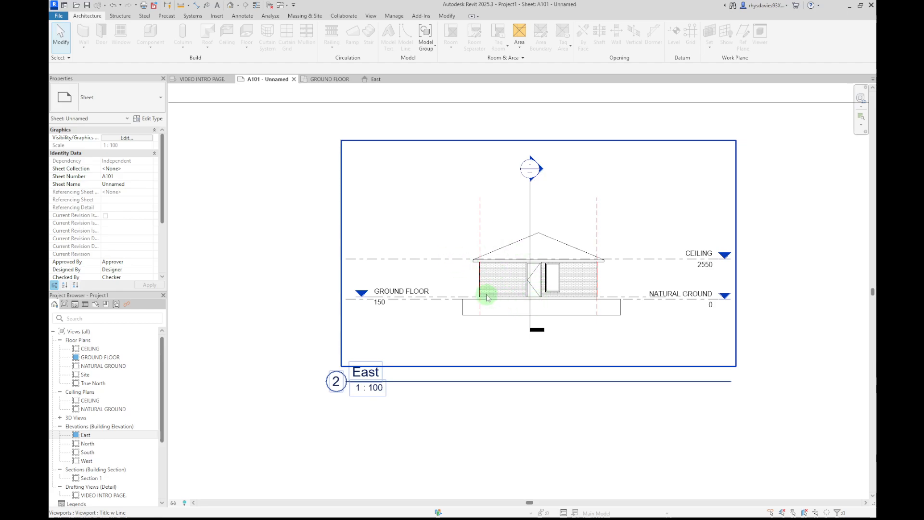
scroll(476, 409, down, 5)
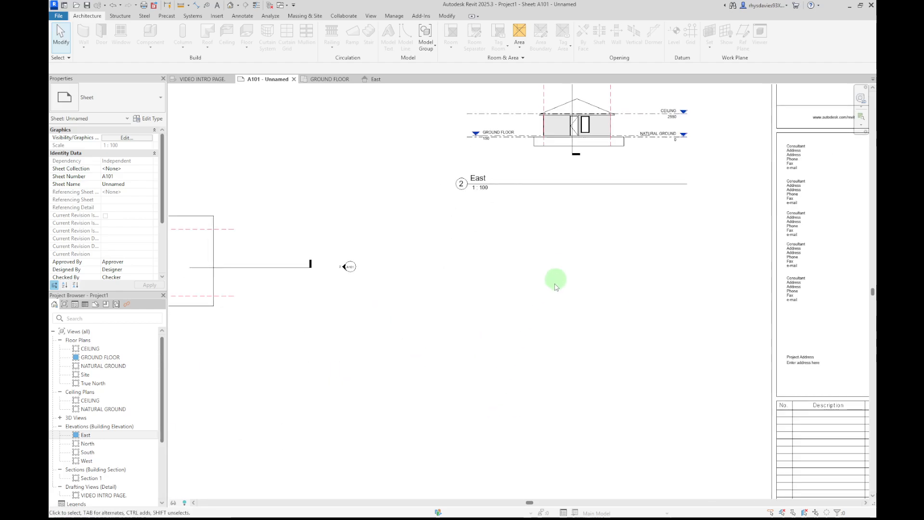
middle_drag(546, 318, 556, 282)
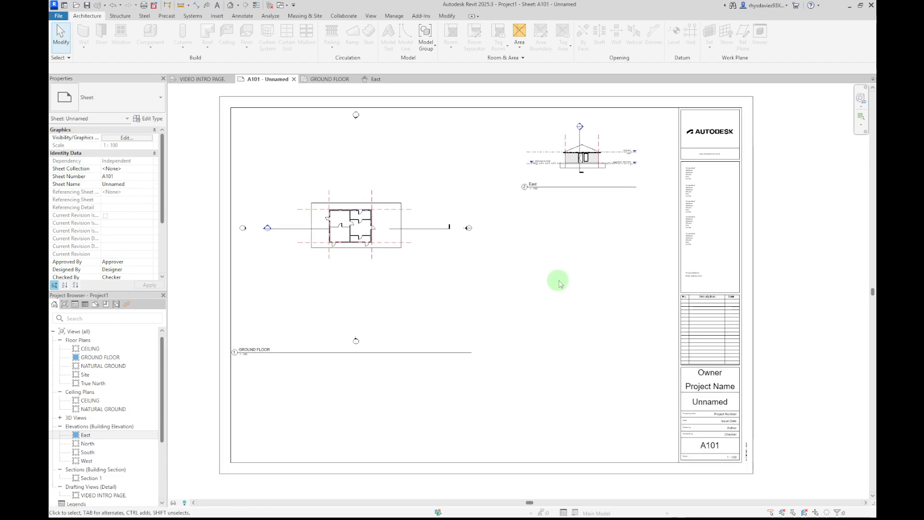
Place the North and South elevations one below the other beneath the East elevation, with their titles aligned to it
click(88, 443)
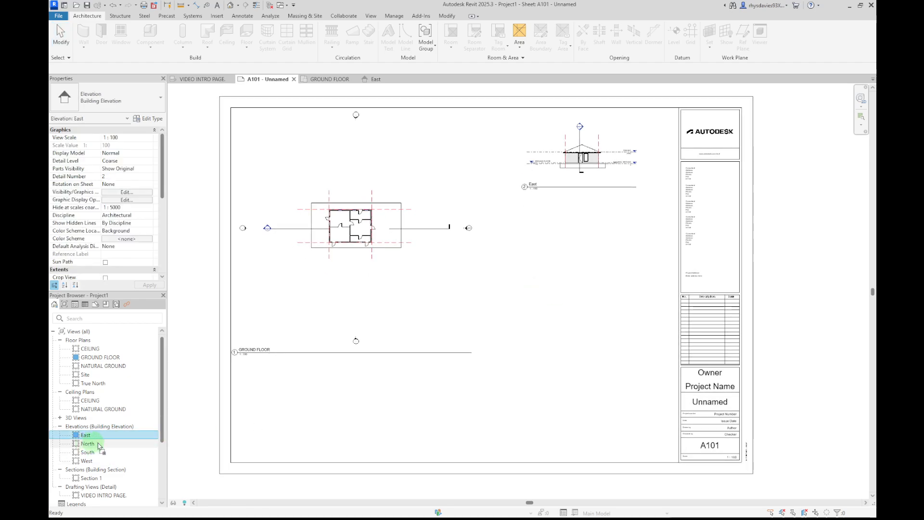
drag(465, 403, 594, 264)
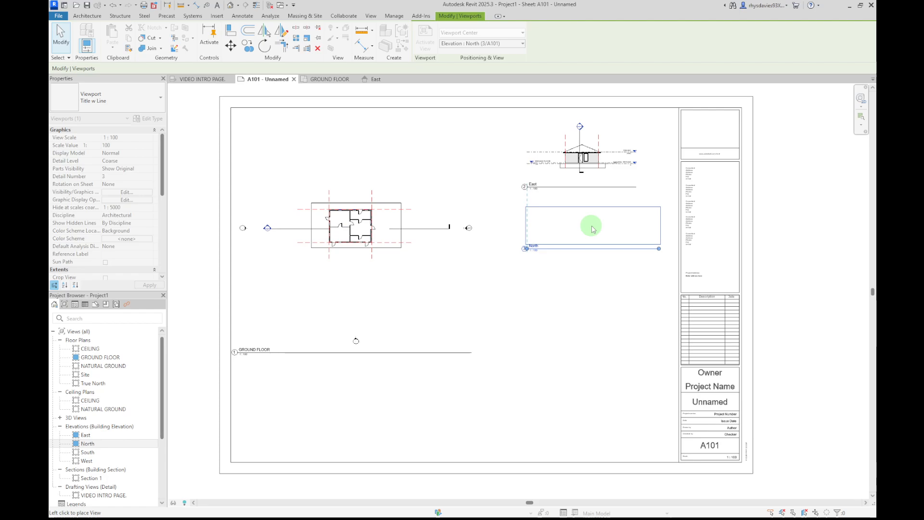
click(594, 229)
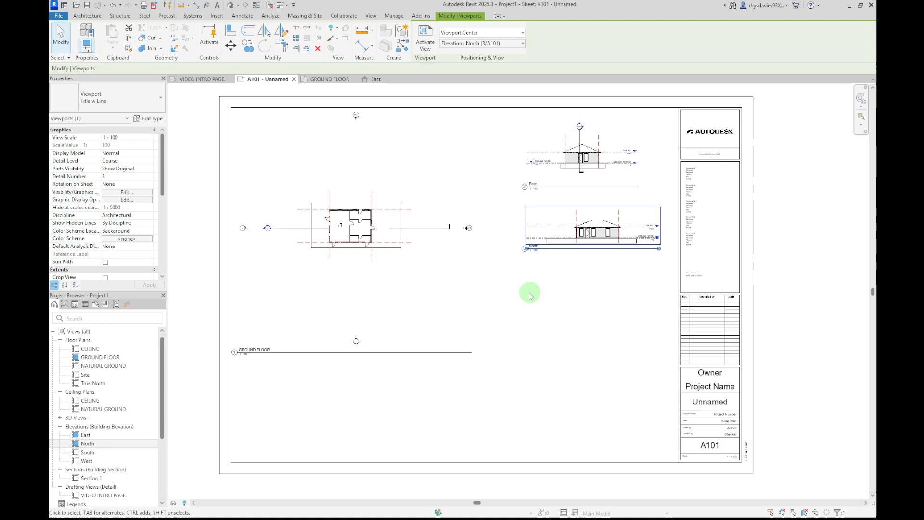
click(97, 452)
drag(575, 328, 574, 325)
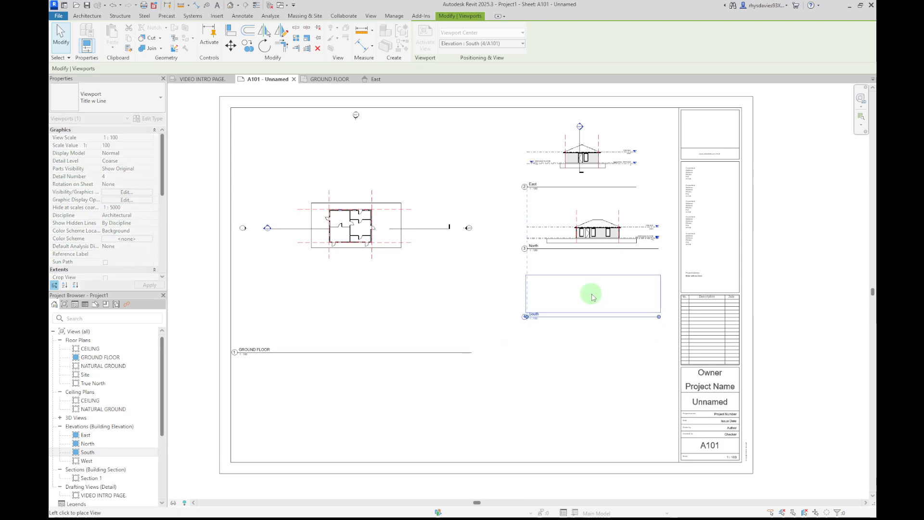
click(593, 296)
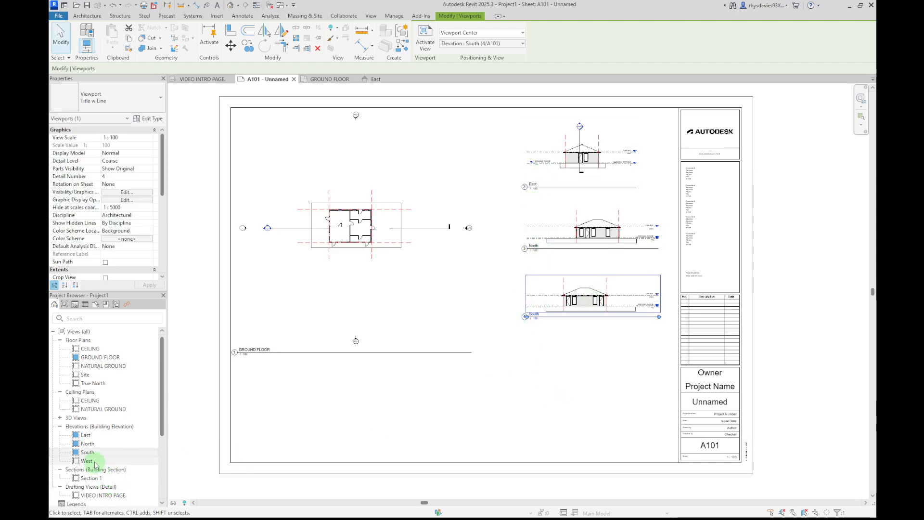
Place the West elevation beneath the South elevation, aligned with the other elevation titles on the sheet
drag(95, 465, 598, 388)
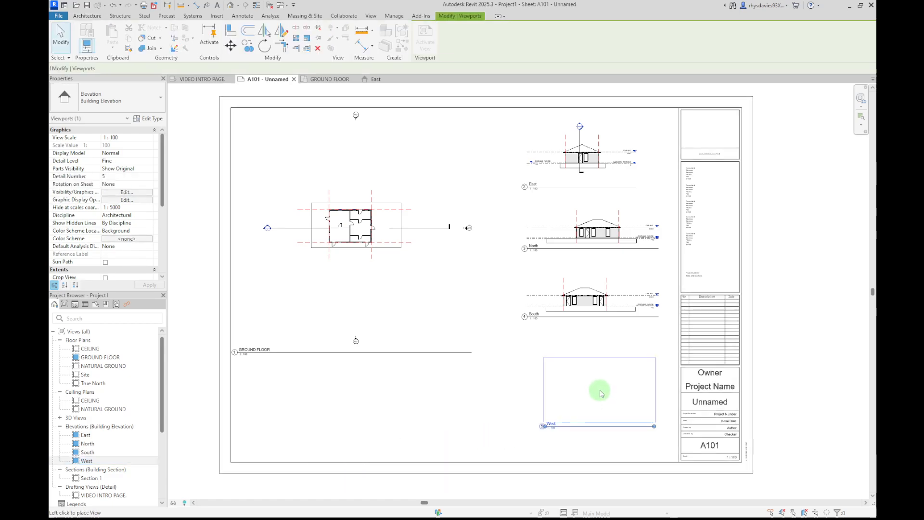
click(581, 370)
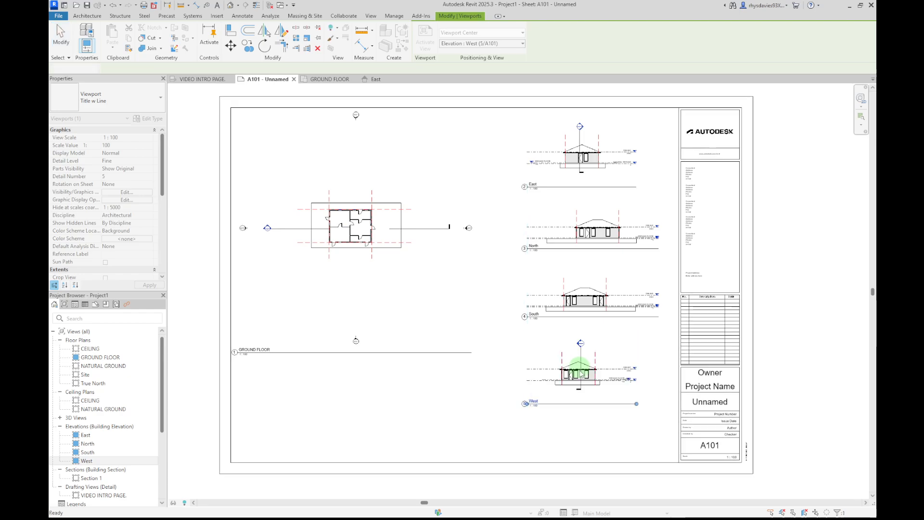
click(470, 430)
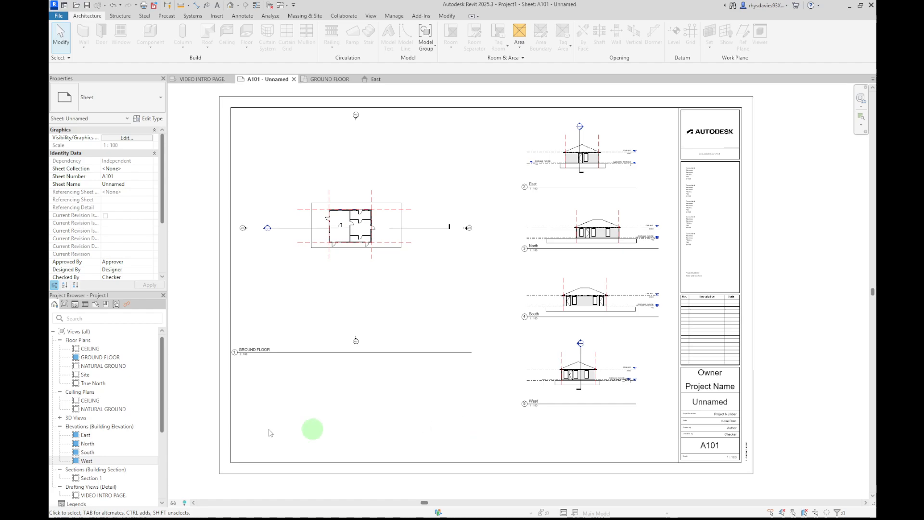
Place the Section 1 view on sheet A101 beneath the GROUND FLOOR plan
click(87, 479)
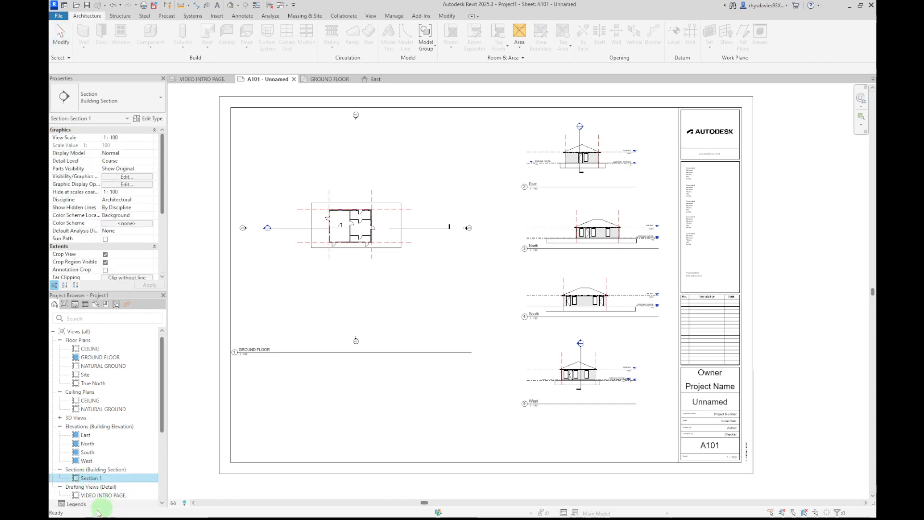
drag(93, 480, 330, 419)
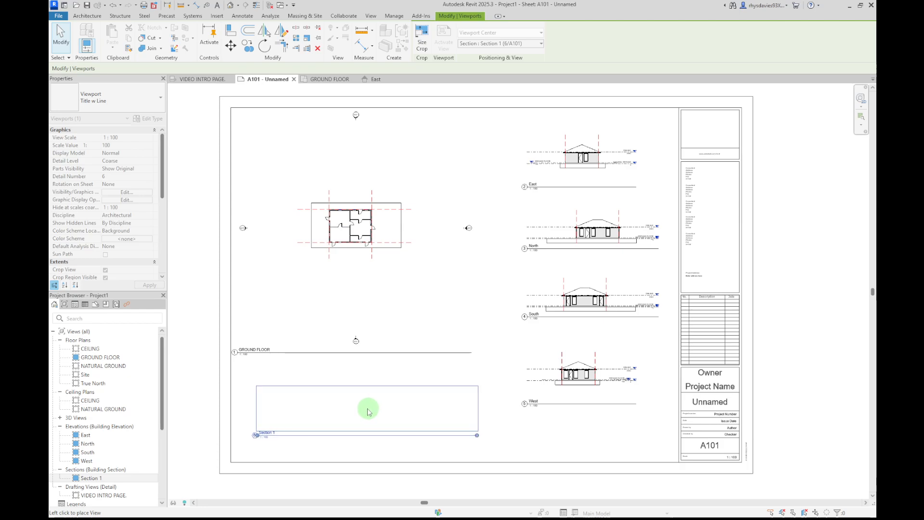
click(373, 412)
click(448, 437)
Examine the view titles and detail numbers of the floor plan, elevation and section viewports across sheet A101
scroll(366, 445, up, 5)
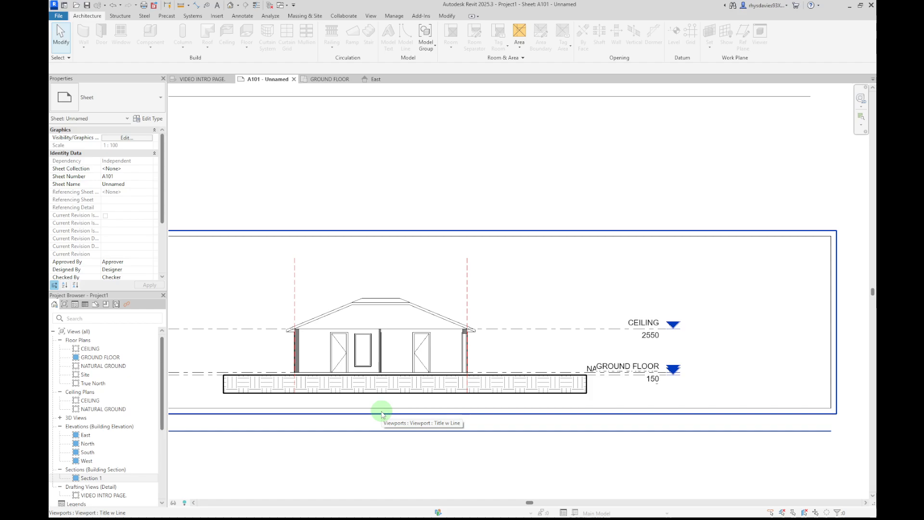
scroll(643, 441, down, 5)
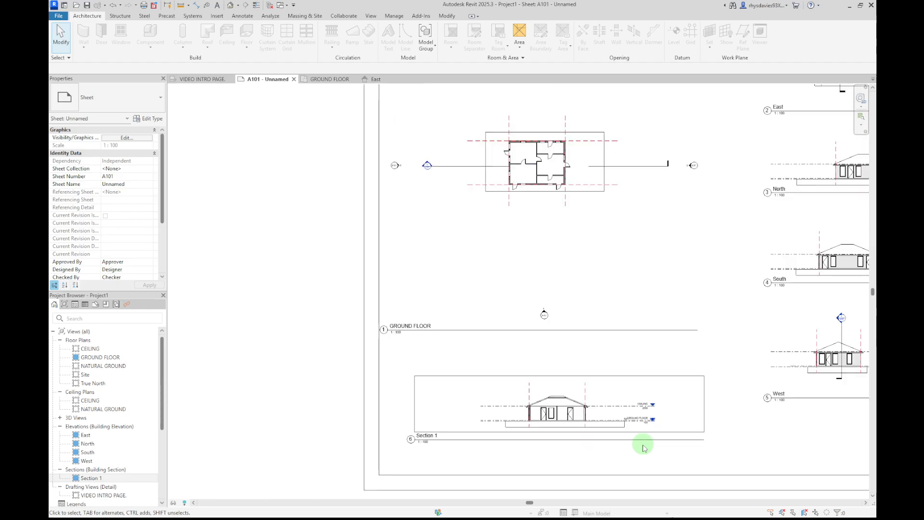
middle_drag(685, 451, 494, 404)
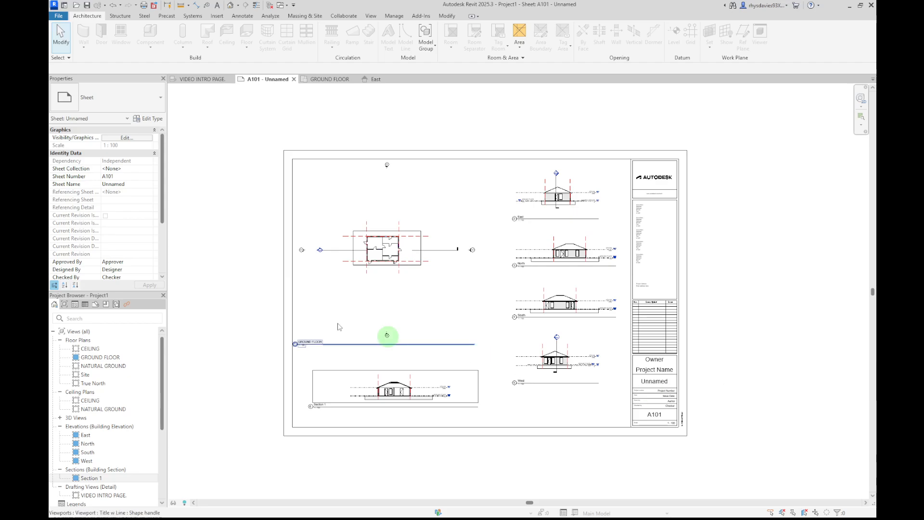
scroll(277, 351, up, 5)
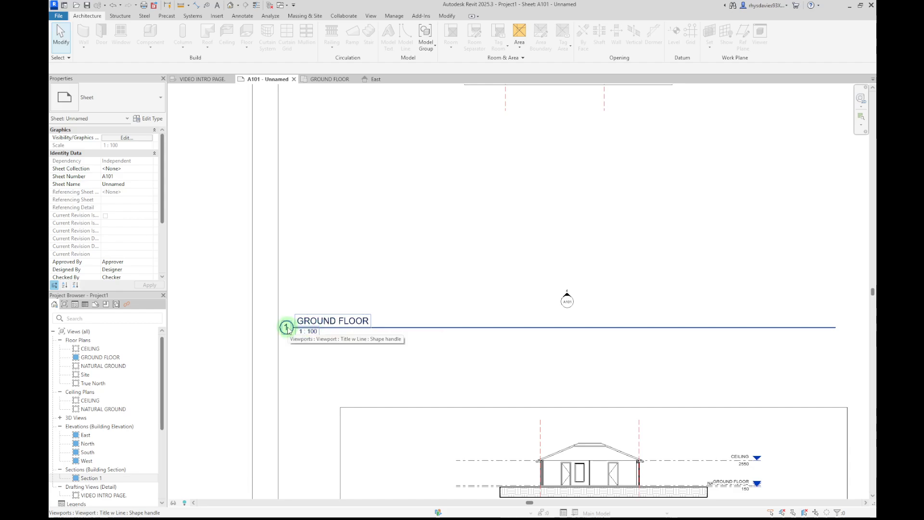
scroll(287, 328, down, 5)
scroll(594, 289, up, 6)
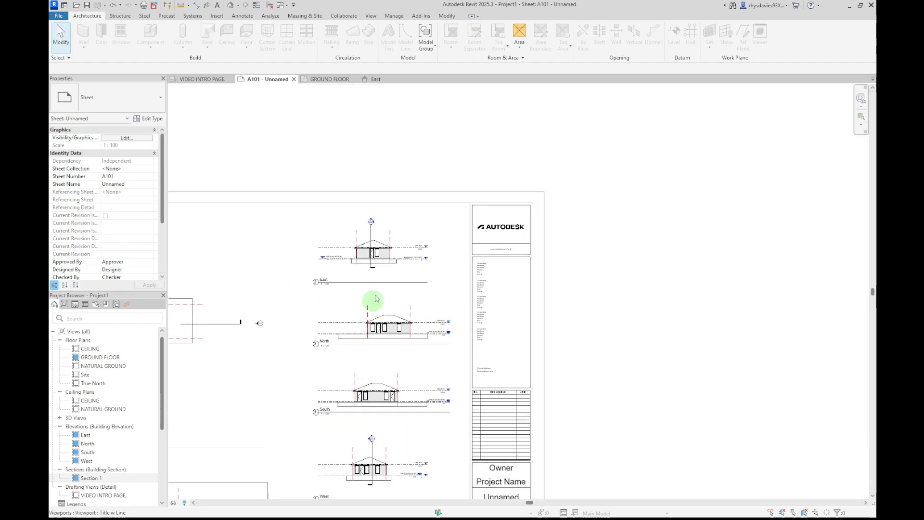
scroll(245, 272, down, 6)
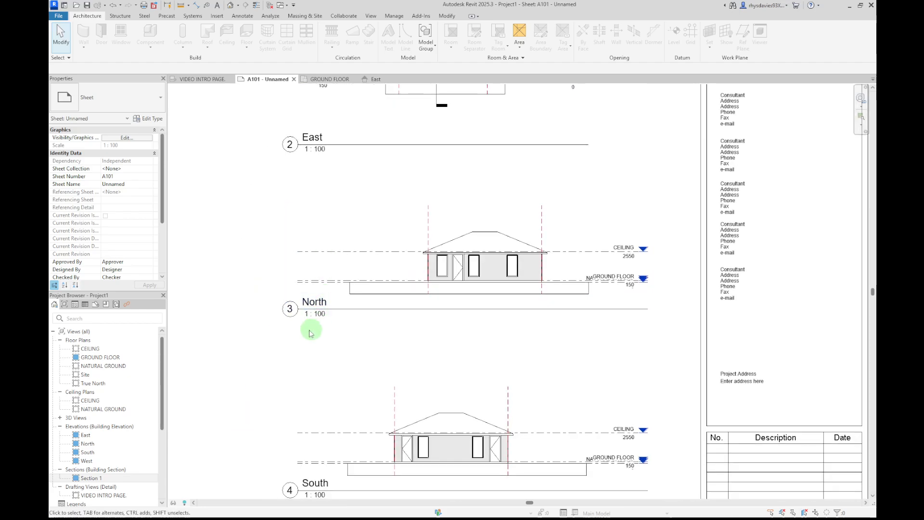
middle_drag(363, 385, 406, 208)
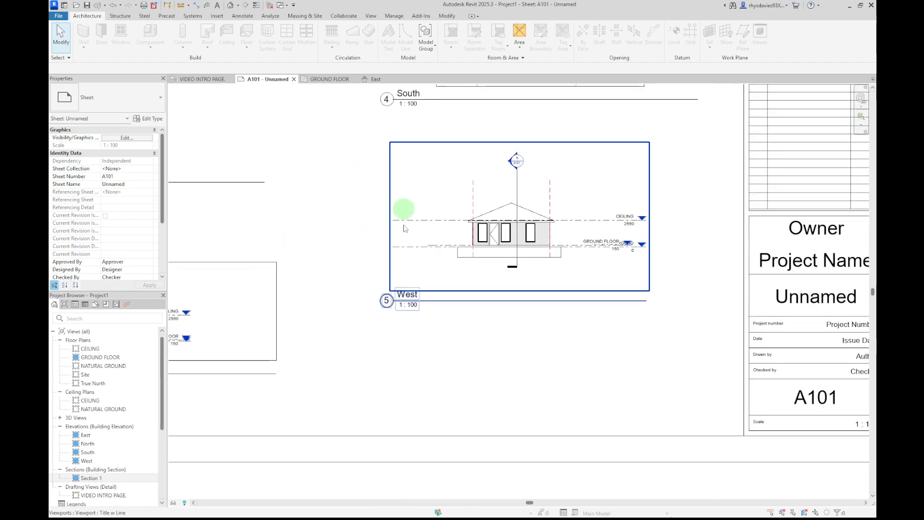
middle_drag(369, 365, 647, 339)
middle_drag(258, 389, 547, 375)
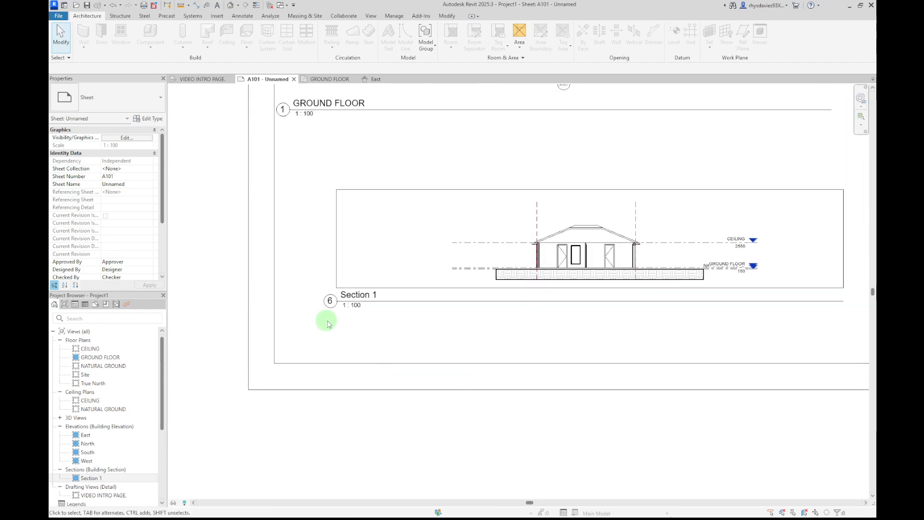
scroll(482, 312, down, 5)
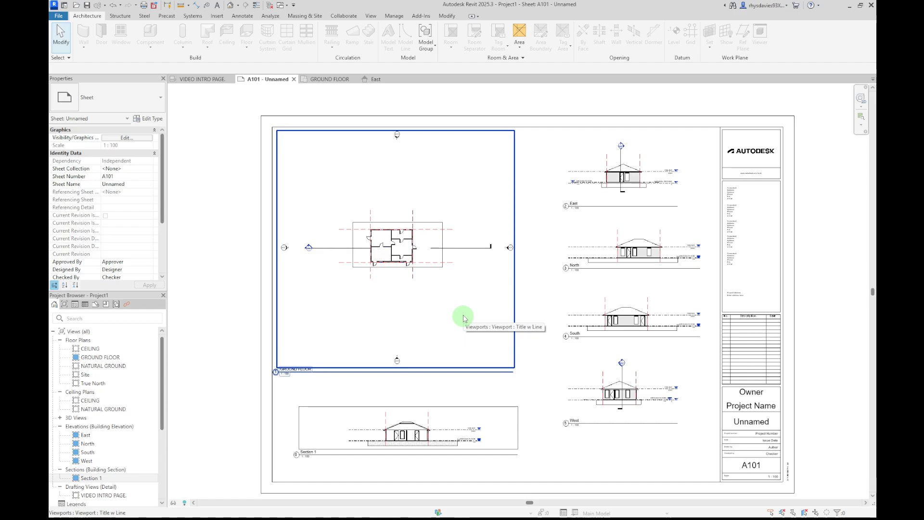
Activate the GROUND FLOOR viewport on sheet A101, and deactivate it again to return to the sheet
double_click(413, 299)
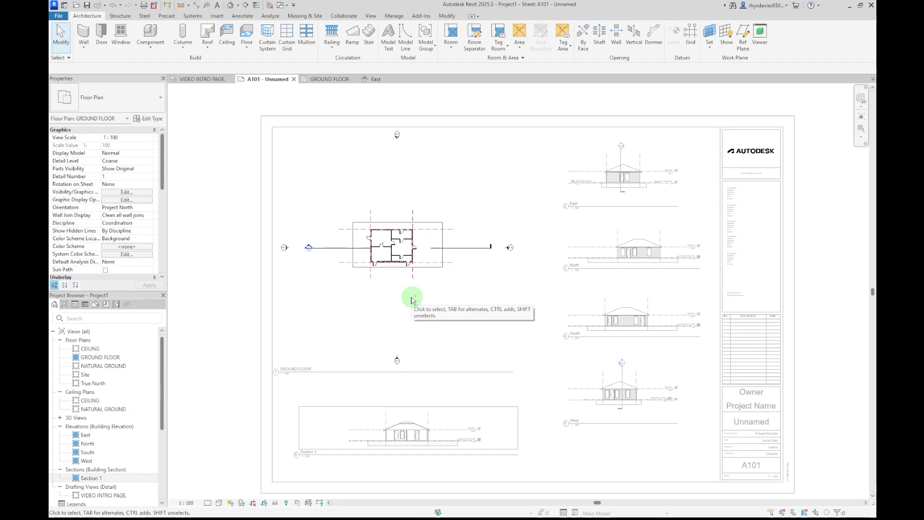
double_click(411, 299)
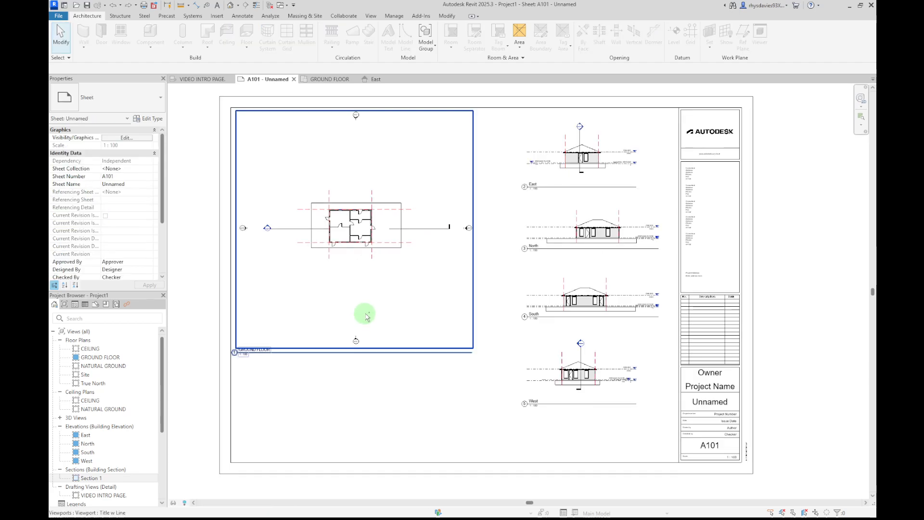
click(352, 289)
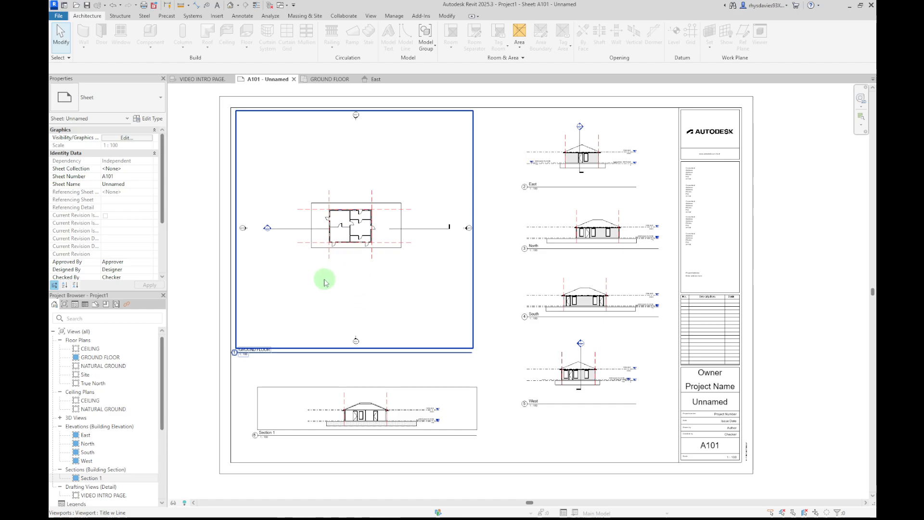
middle_drag(320, 289, 362, 318)
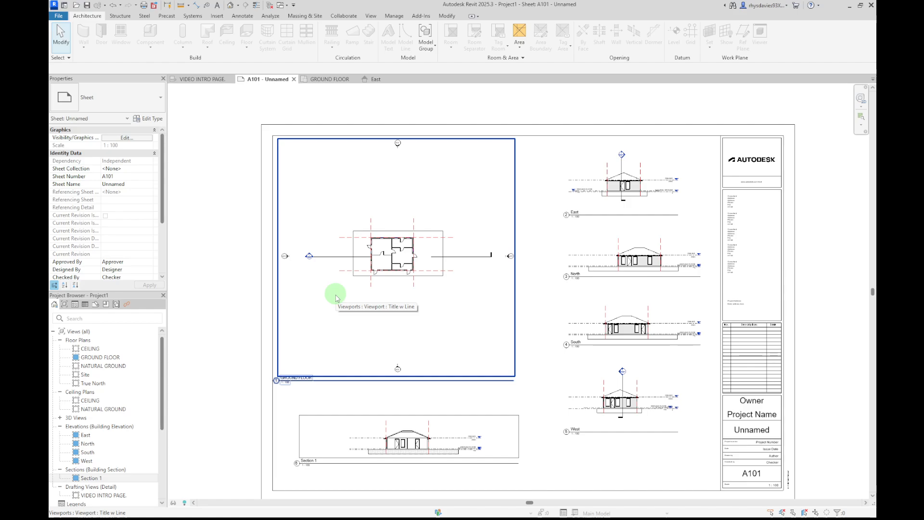
Activate the GROUND FLOOR viewport on sheet A101 to edit the floor plan in place
right_click(336, 298)
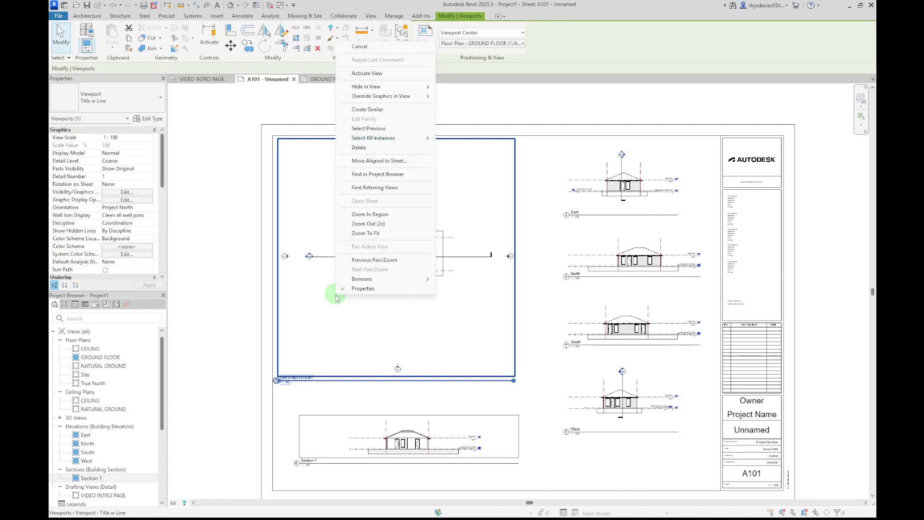
click(380, 75)
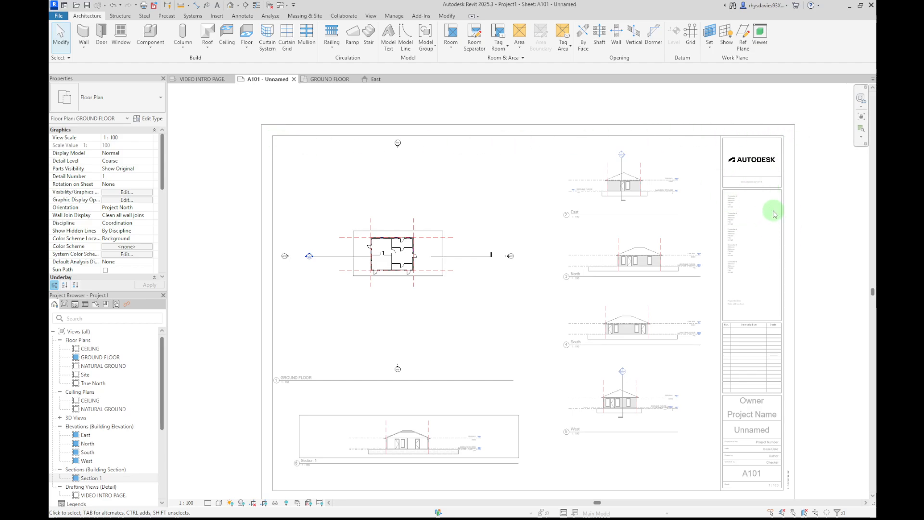
scroll(378, 247, up, 3)
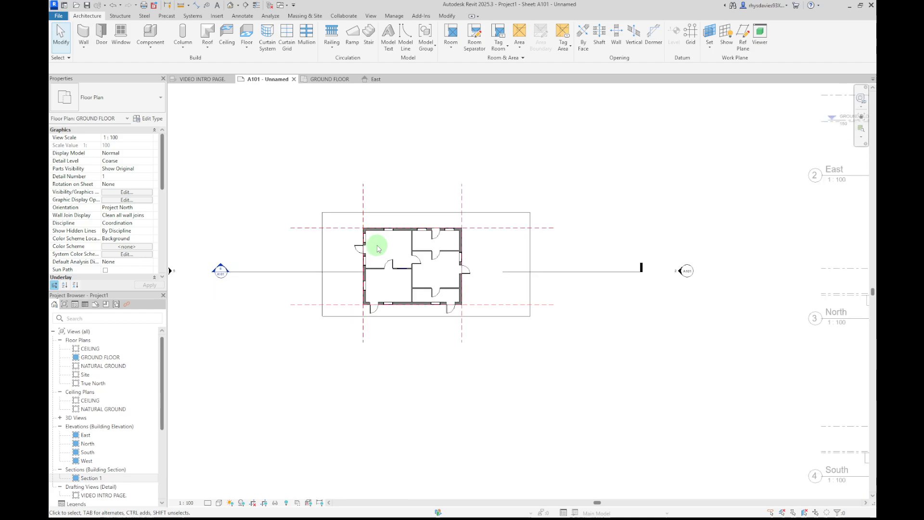
scroll(378, 249, up, 1)
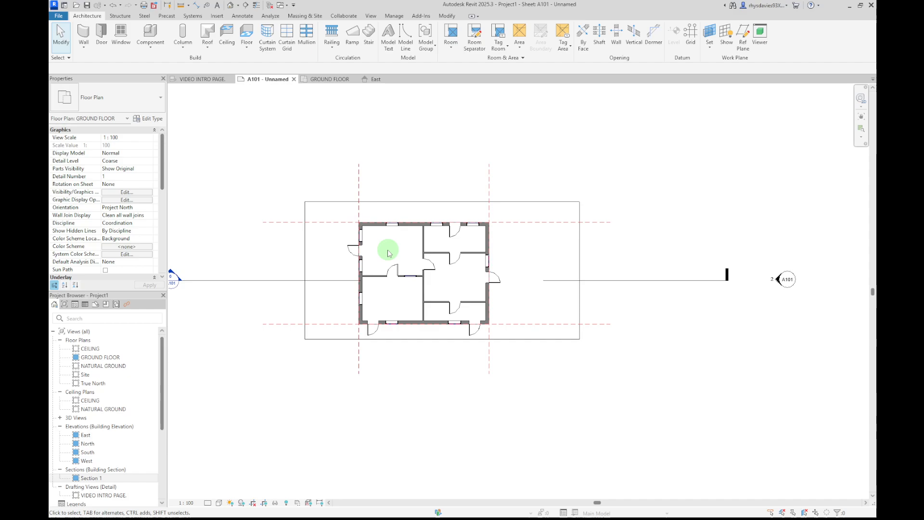
Draw two Stud timber - 90 walls enclosing a small corner closet about 1245 mm wide in the upper-left room of the plan
key(w)
key(a)
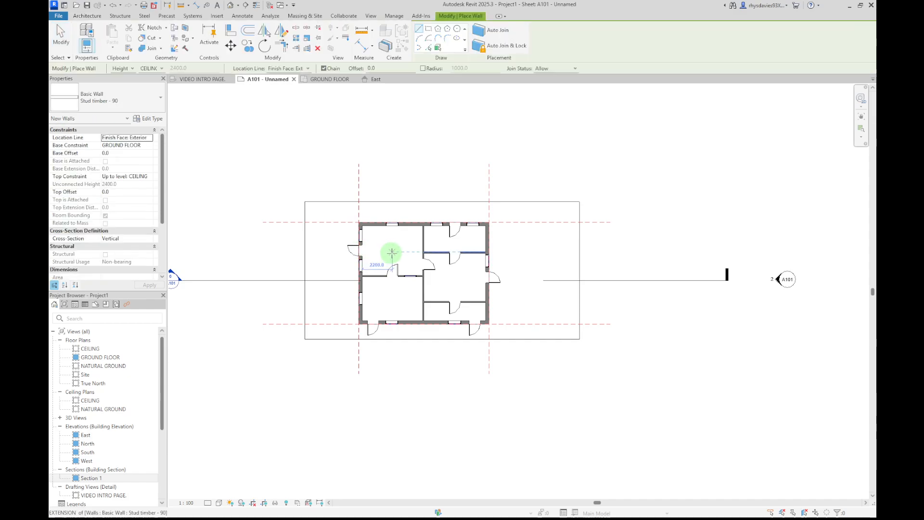
scroll(387, 252, up, 2)
scroll(392, 253, up, 1)
click(423, 189)
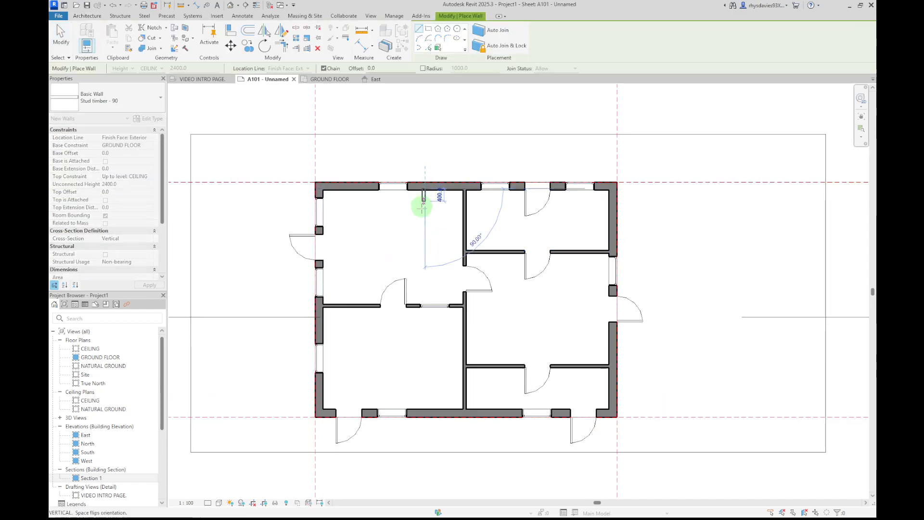
click(424, 237)
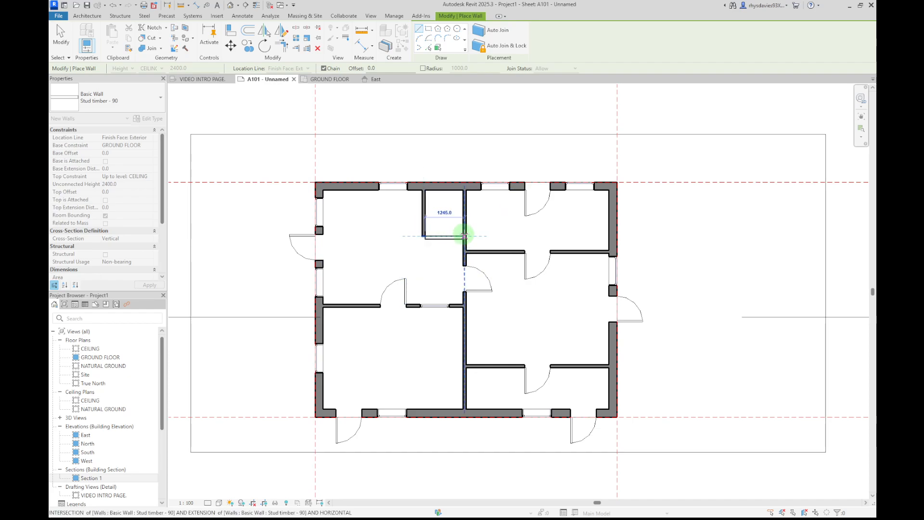
click(464, 237)
key(Escape)
key(Escape)
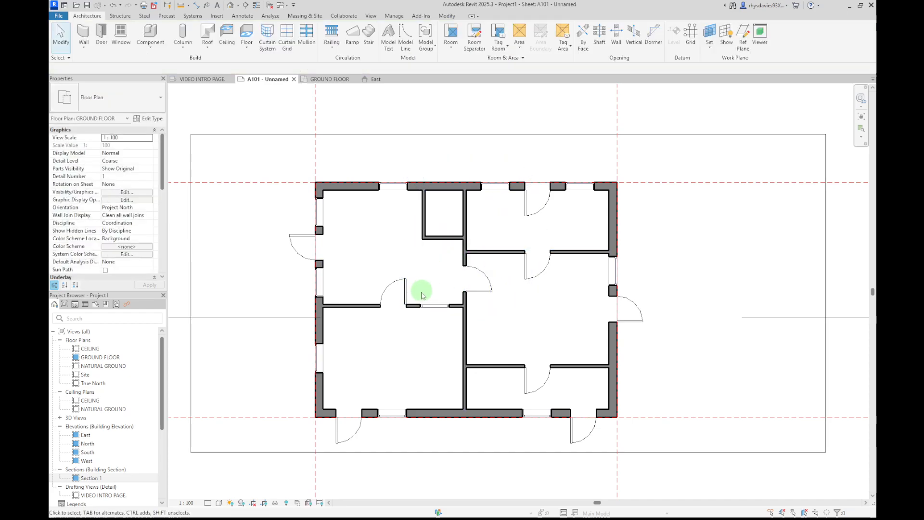
Place an M_Single-Flush 0813 x 2134mm door in the new closet's left wall, swinging outward into the room
key(d)
key(r)
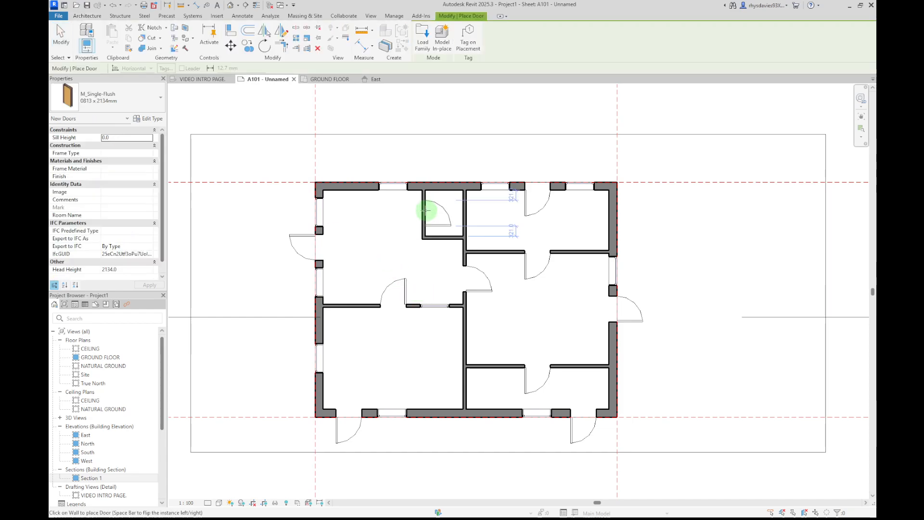
click(418, 211)
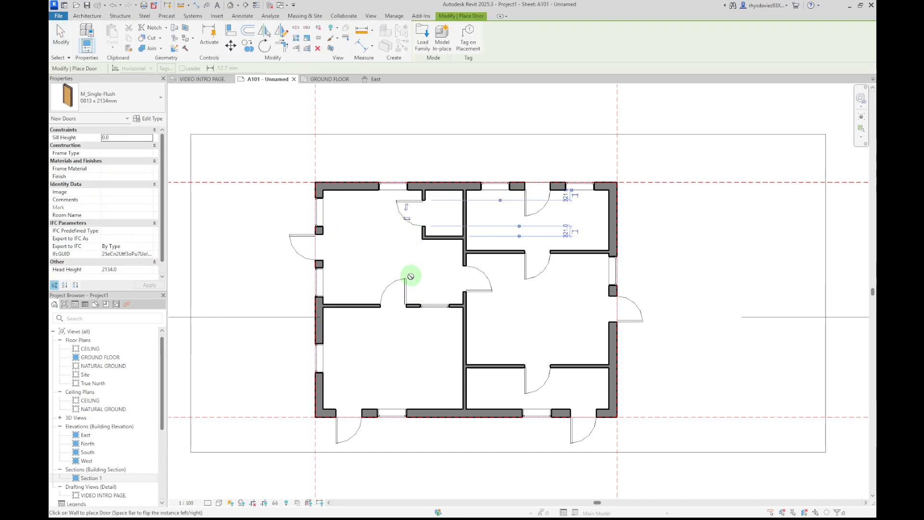
key(Escape)
key(Escape)
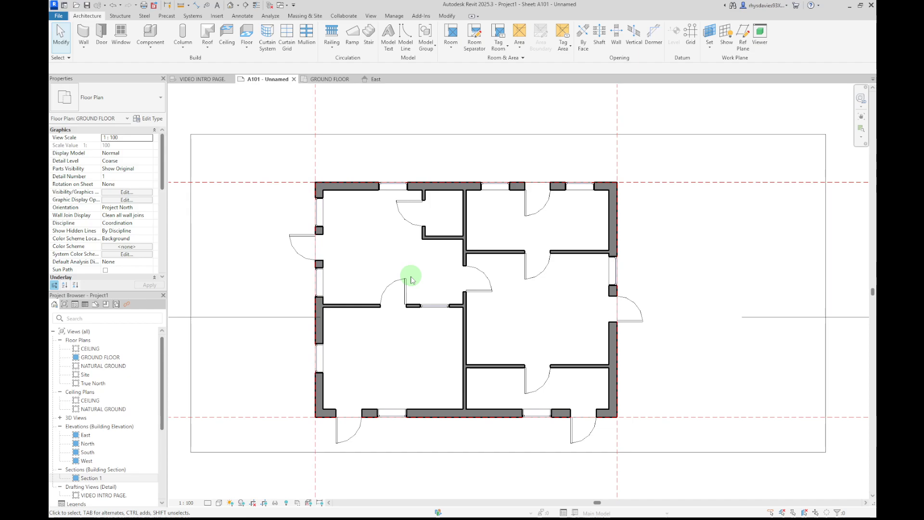
Check the new closet and door in the GROUND FLOOR floor plan view, and return to sheet A101
scroll(412, 279, down, 3)
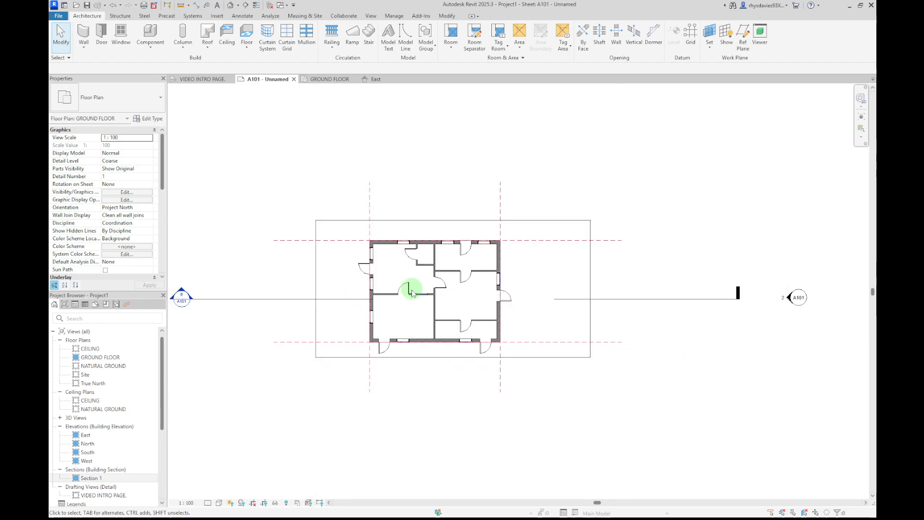
click(342, 85)
scroll(404, 292, up, 3)
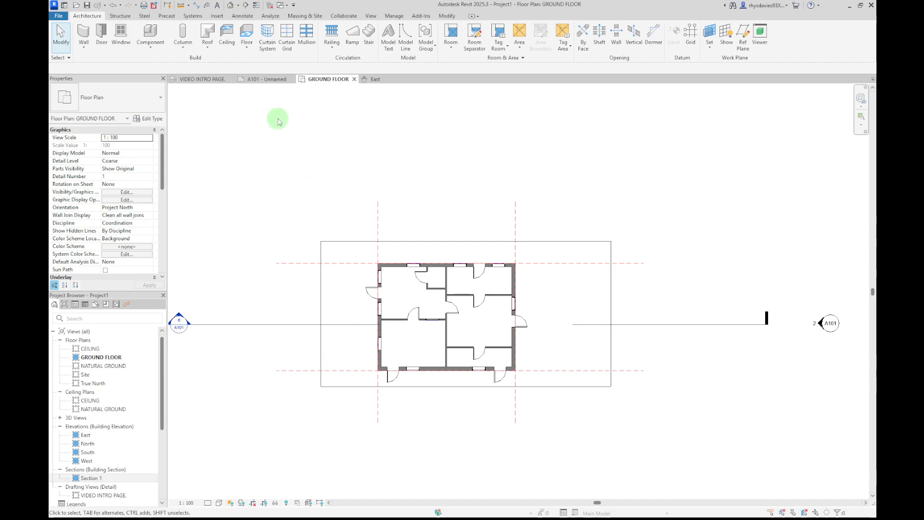
click(263, 79)
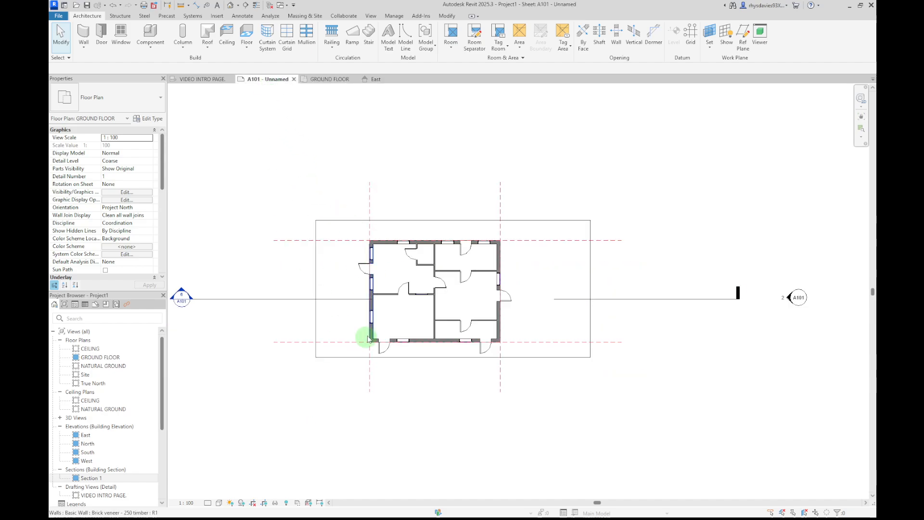
Deactivate the GROUND FLOOR view on sheet A101 and leave nothing selected on the sheet
scroll(392, 371, down, 6)
middle_drag(406, 380, 423, 292)
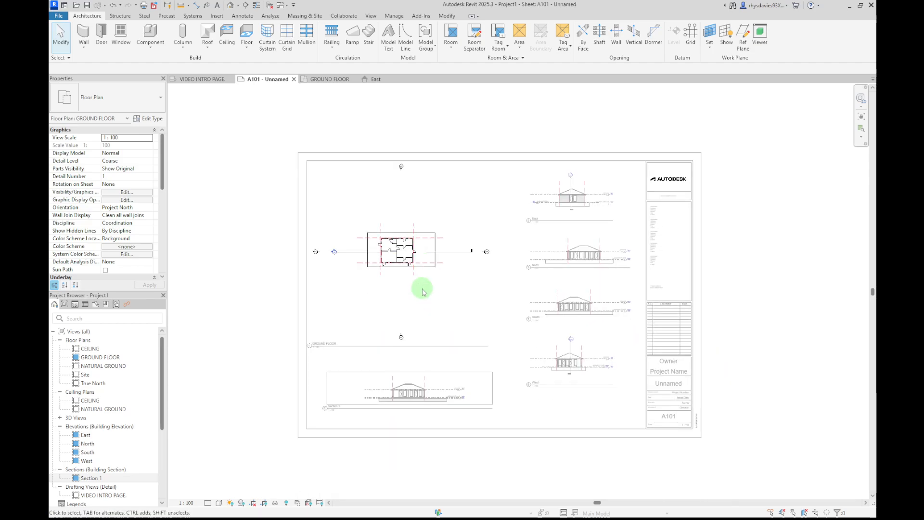
right_click(383, 211)
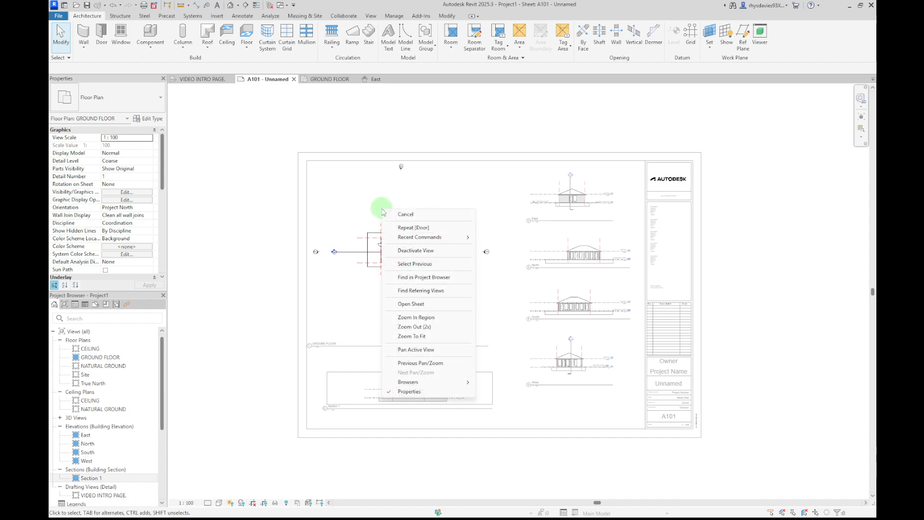
click(416, 251)
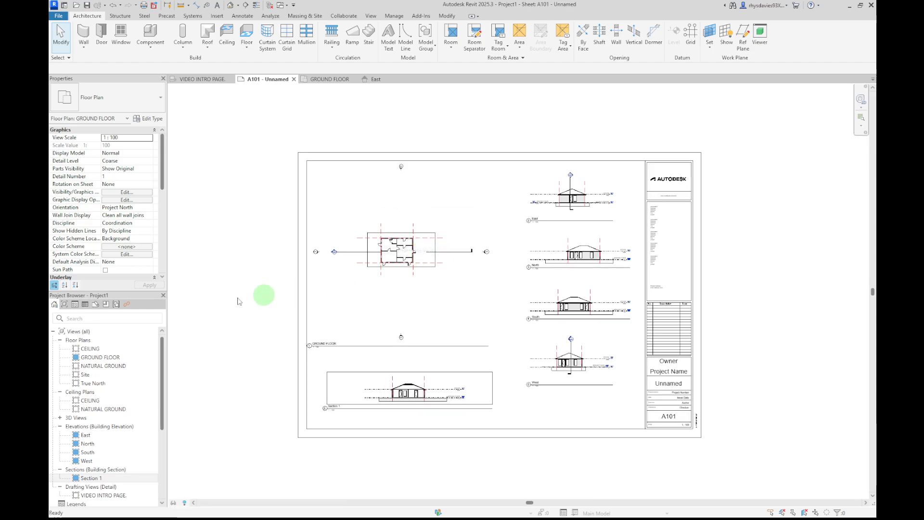
click(623, 247)
click(664, 195)
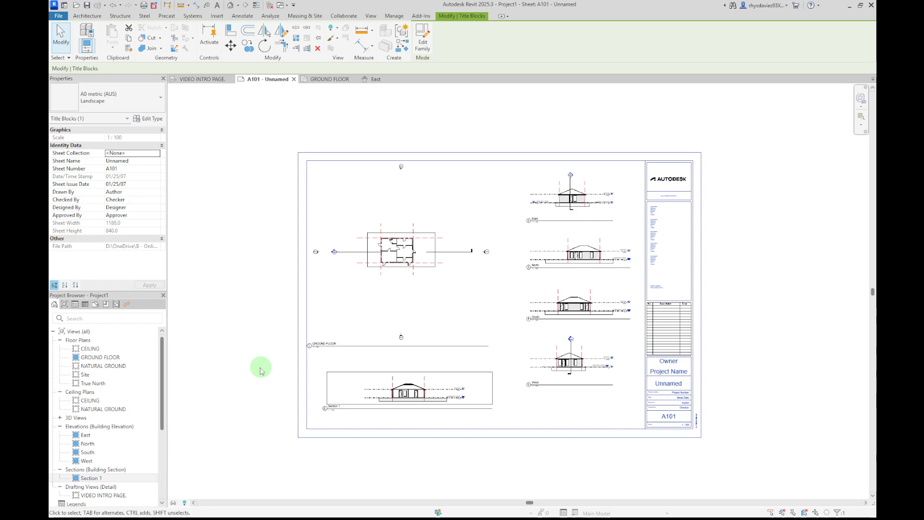
click(419, 474)
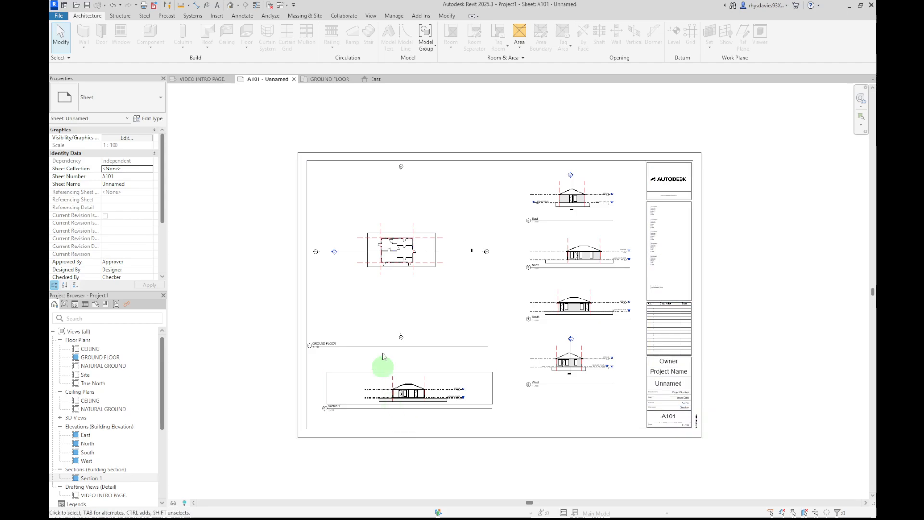
Reactivate the GROUND FLOOR viewport and draw two Stud timber - 90 walls enclosing a corner closet about 1200 mm wide in the lower-left room
scroll(374, 242, up, 5)
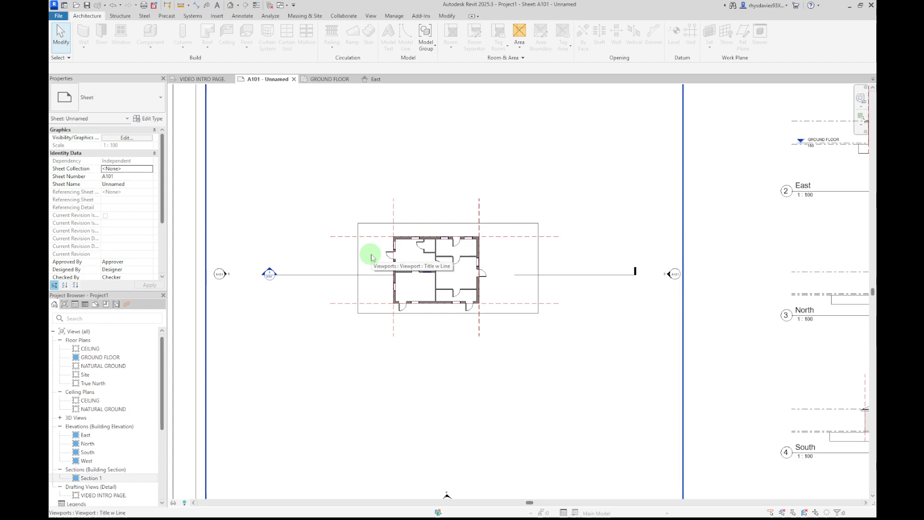
double_click(371, 257)
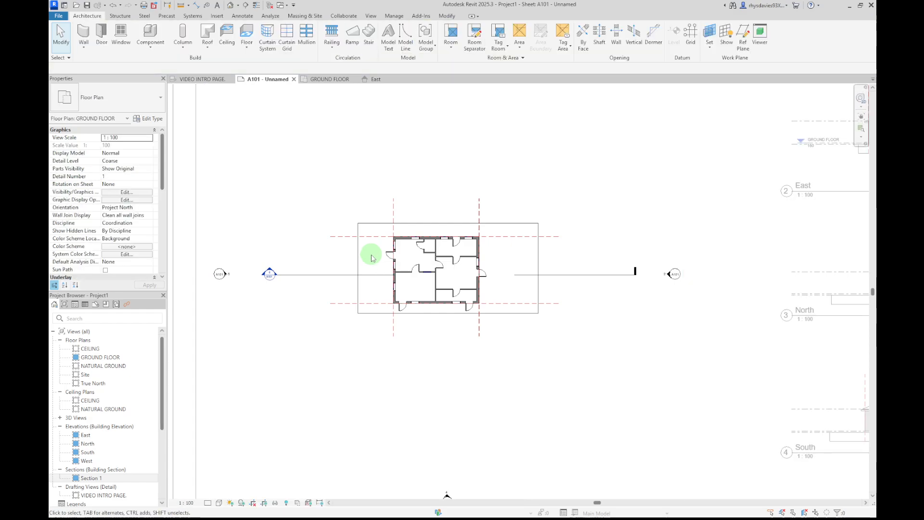
scroll(426, 296, up, 5)
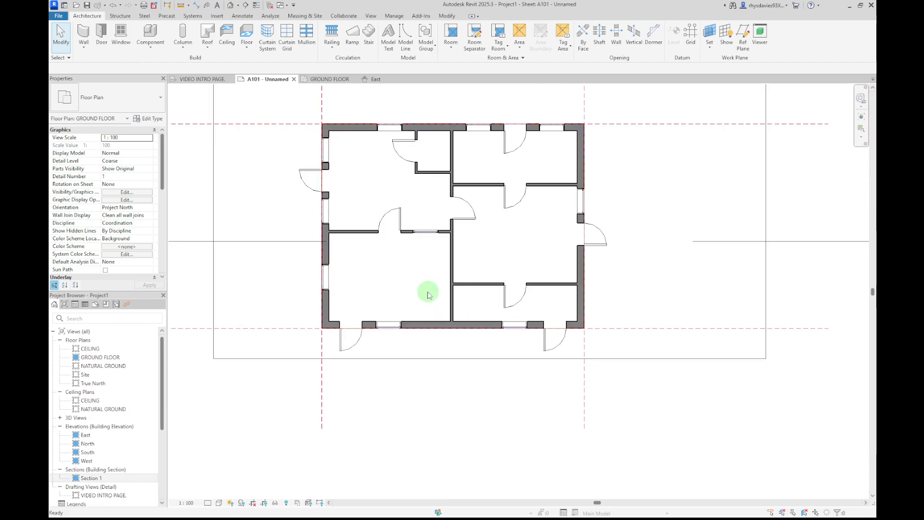
key(w)
key(a)
click(452, 289)
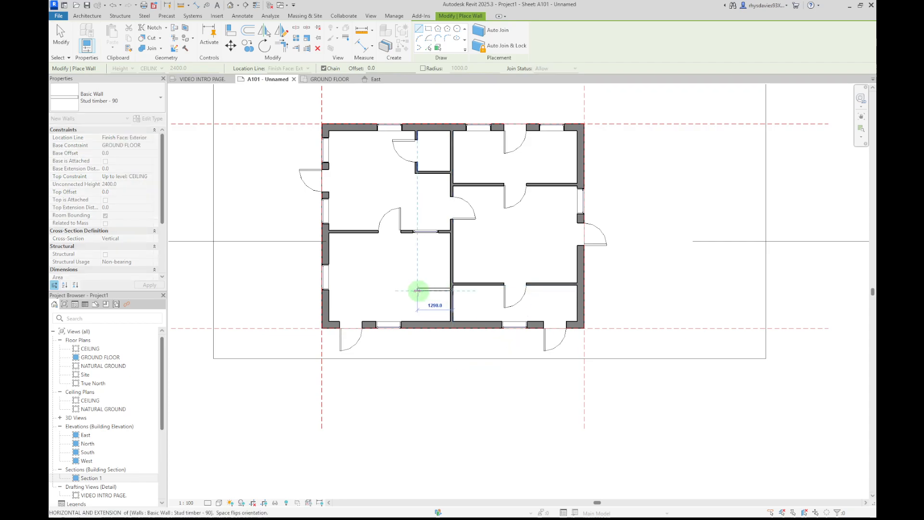
click(417, 289)
click(417, 322)
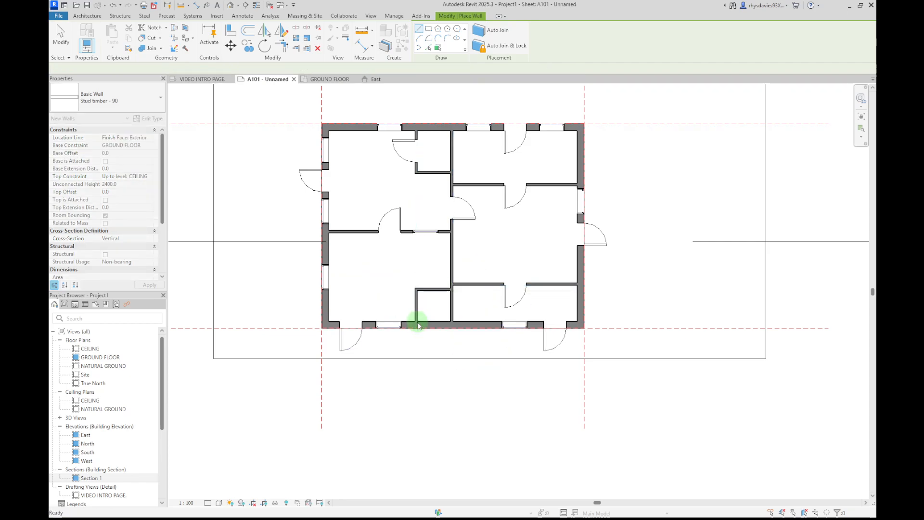
Place an M_Single-Flush 0813 x 2134mm door in the lower closet's upper wall, swinging outward into the room
key(d)
key(r)
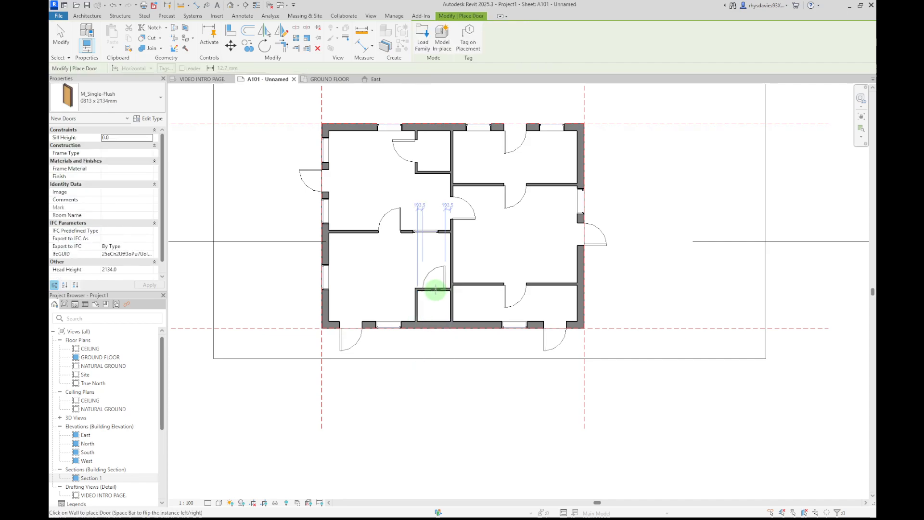
click(436, 289)
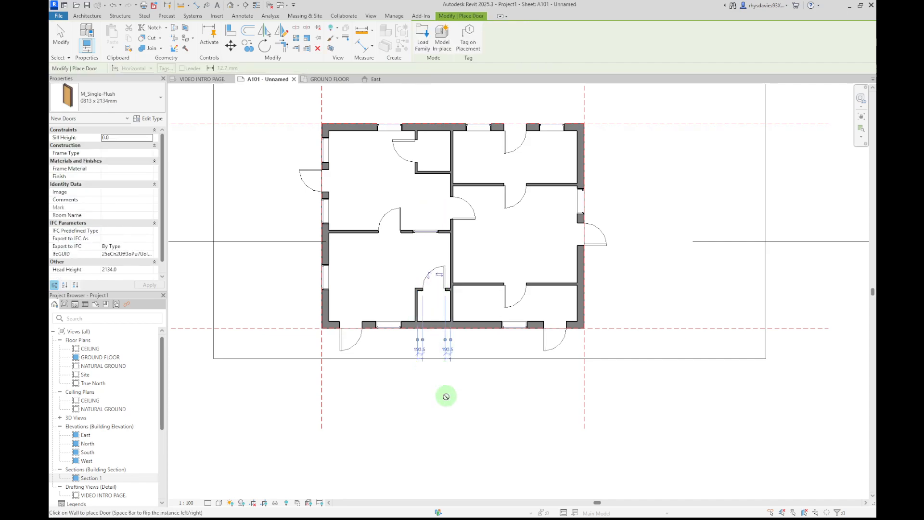
key(Escape)
key(Escape)
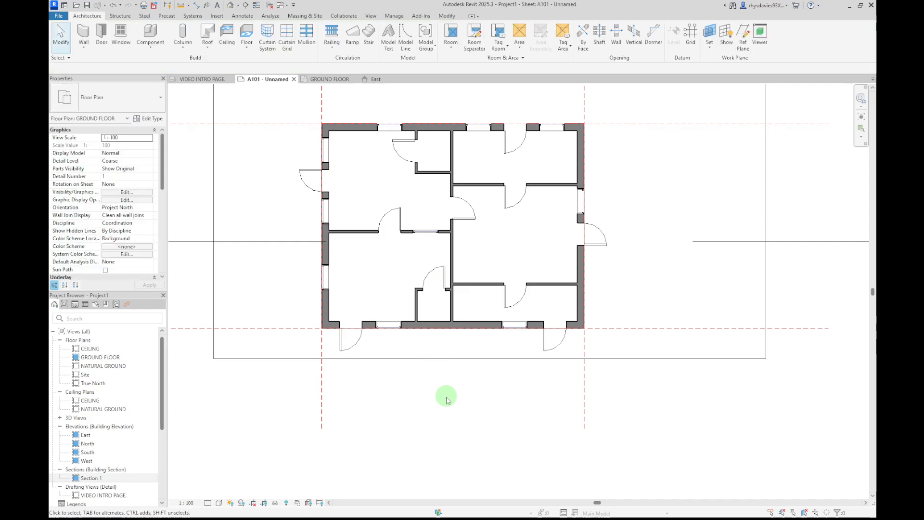
Deactivate the edited floor plan viewport and return to the full A101 sheet
scroll(447, 400, down, 5)
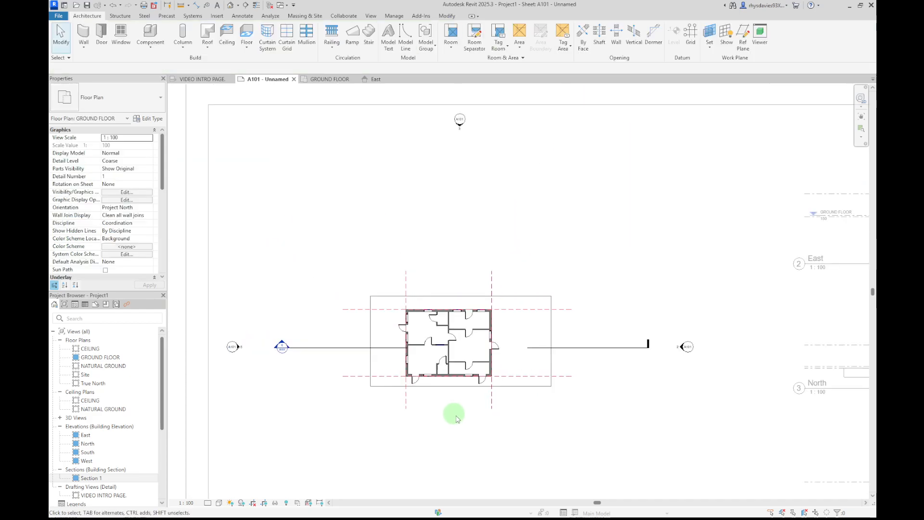
scroll(403, 320, down, 2)
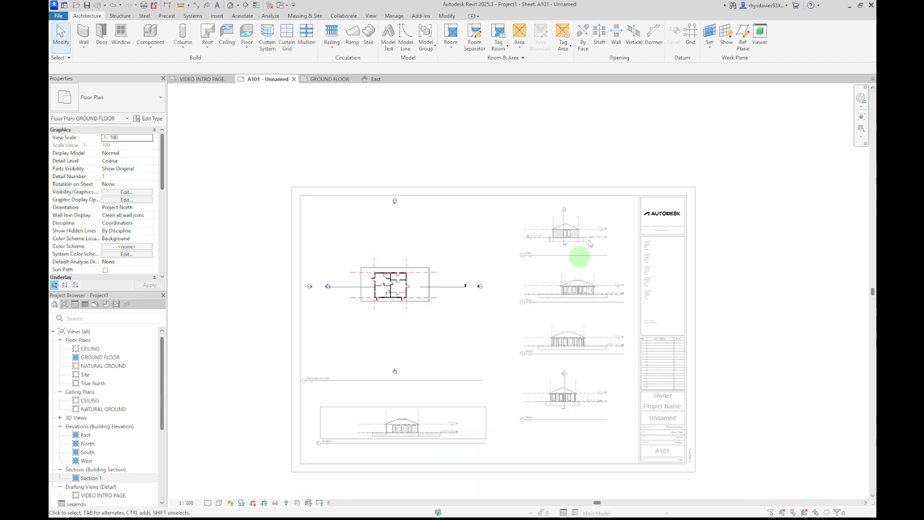
double_click(605, 170)
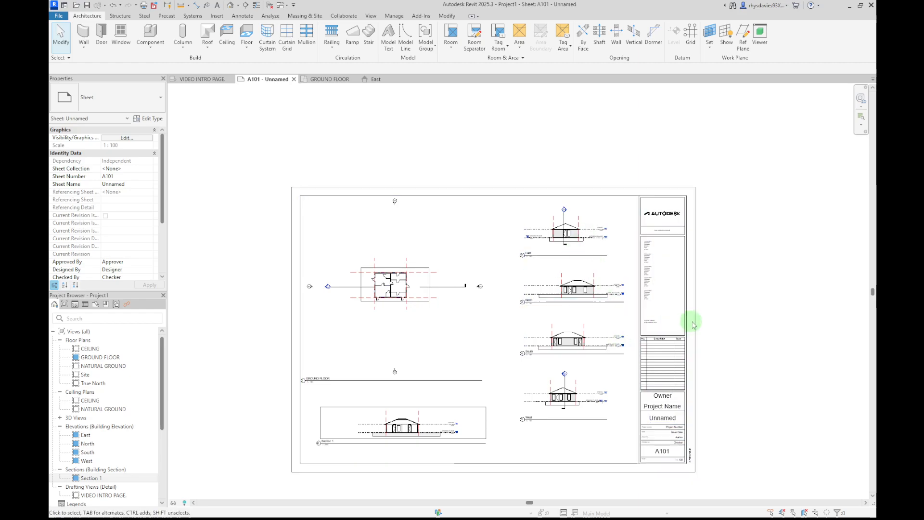
mouse_move(746, 334)
middle_down()
mouse_move(754, 276)
mouse_move(814, 291)
mouse_move(788, 311)
middle_up()
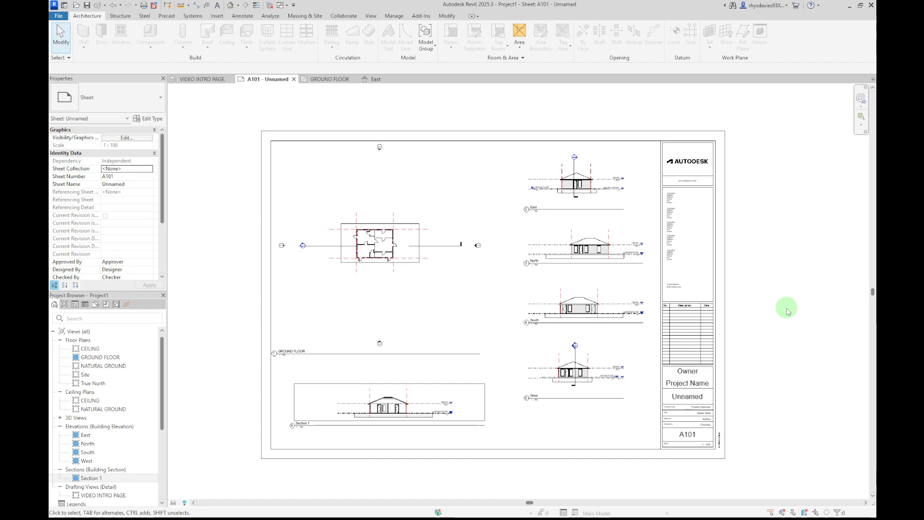